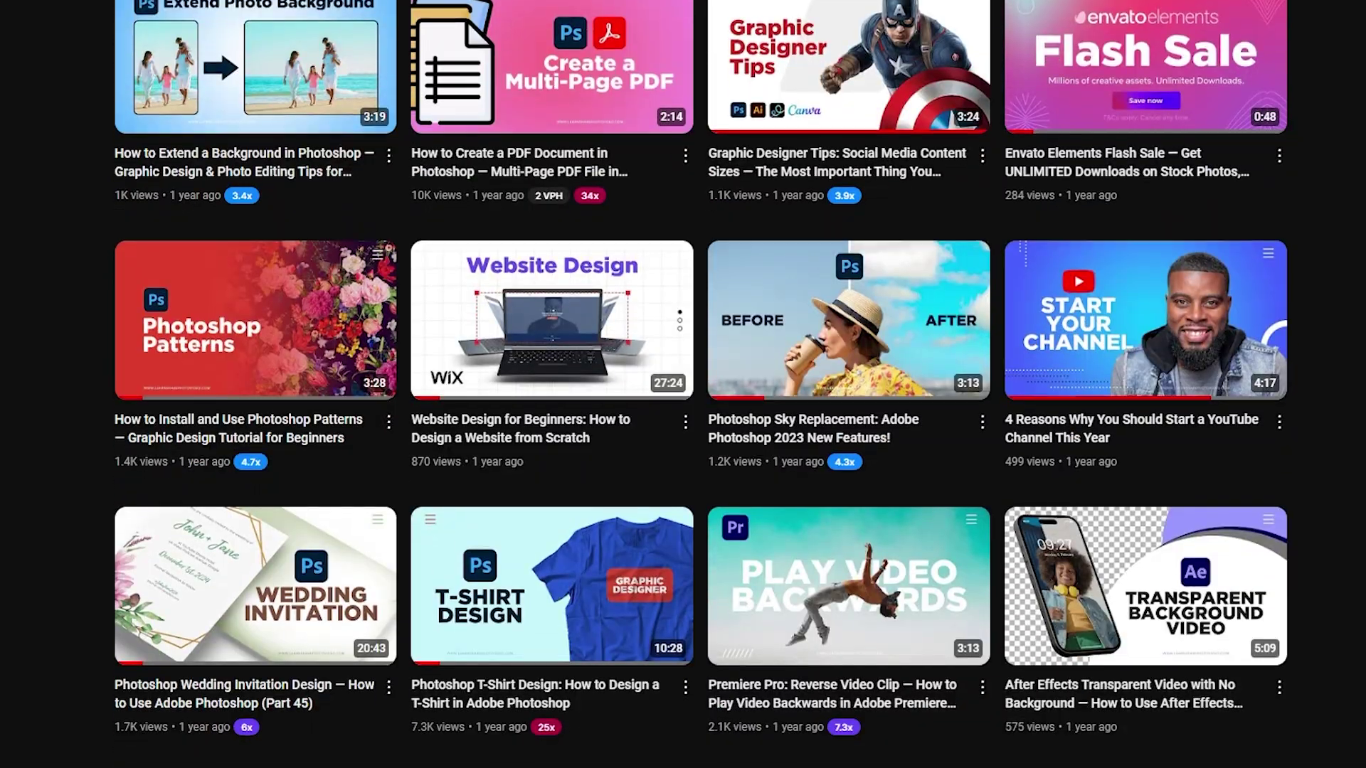
{"action": "scroll", "coordinate": [683, 384], "scroll_direction": "down", "scroll_amount": 4}
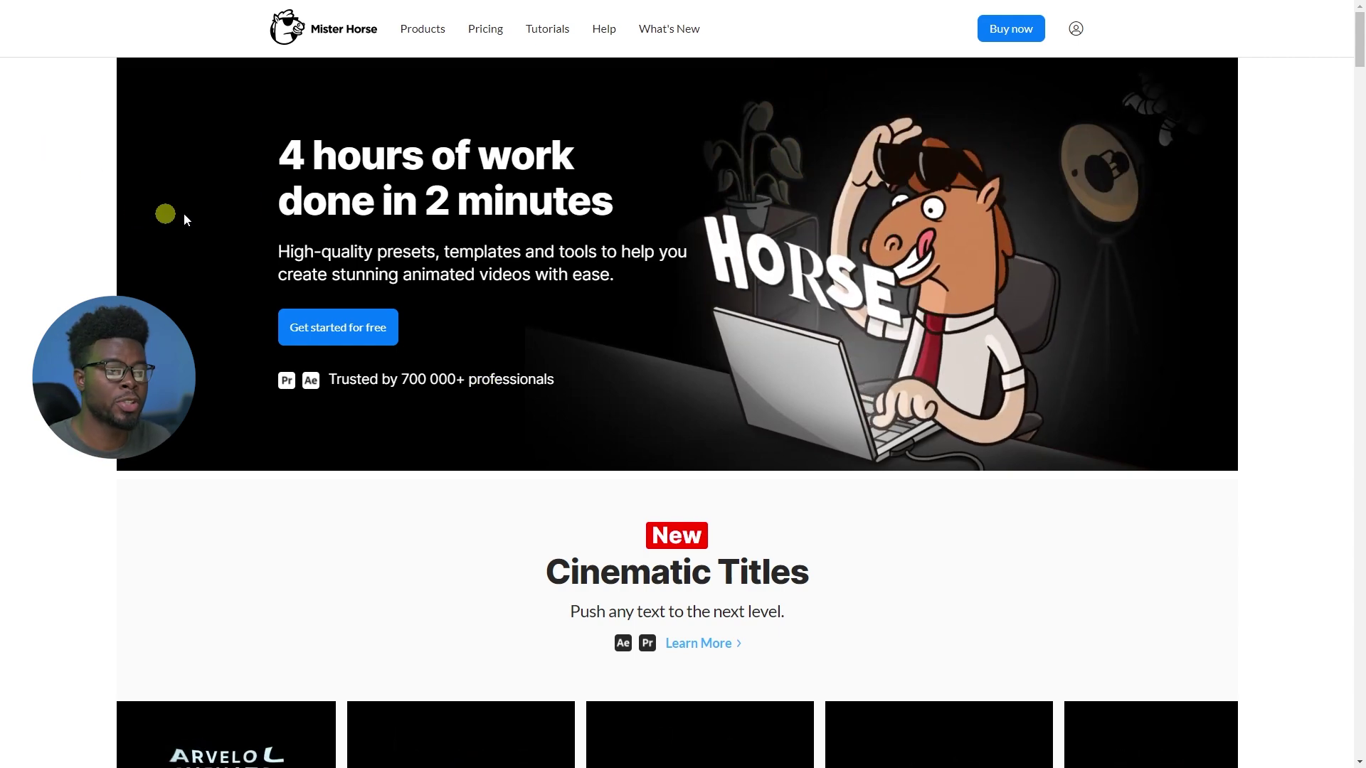
- Bring the Mister Horse homepage's Cinematic Titles banner into view, with the Products menu showing
{"action": "mouse_move", "coordinate": [438, 35]}
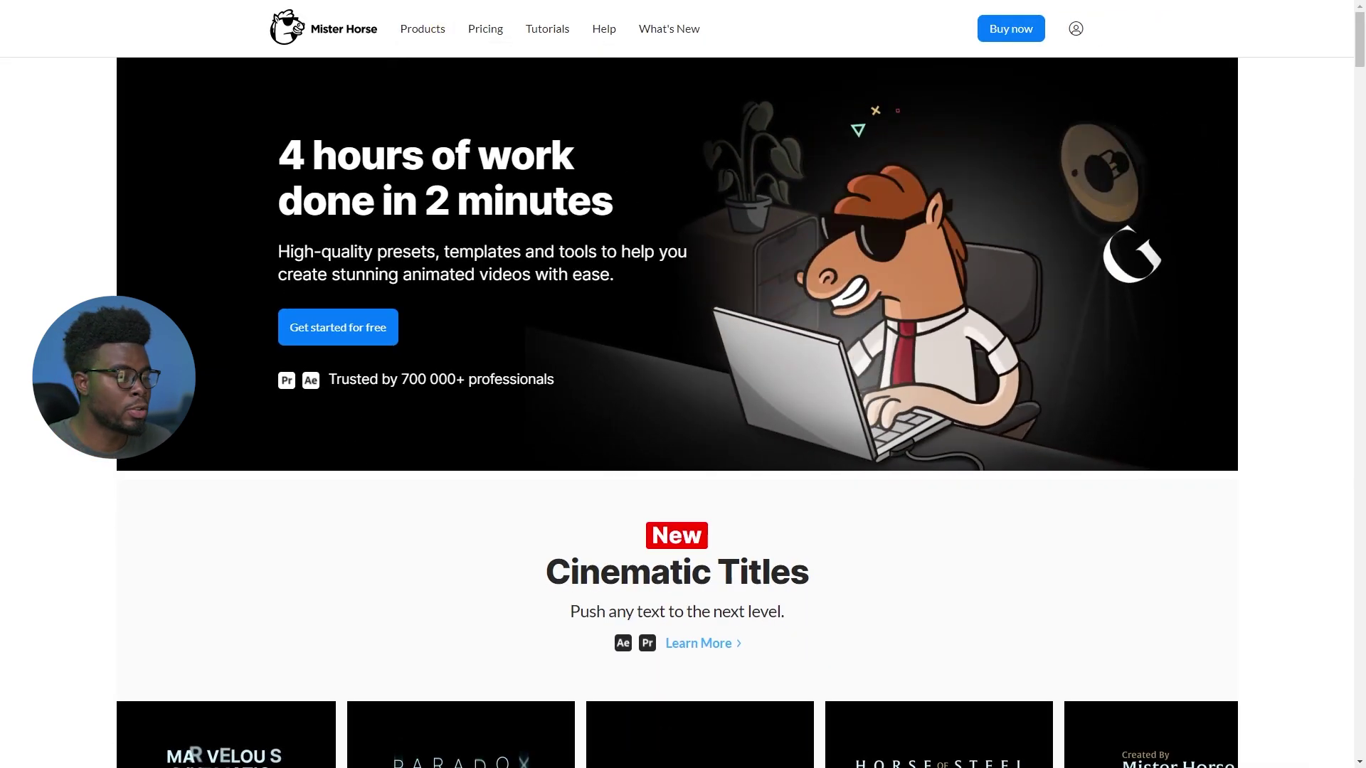
- Scroll the homepage past Cinematic Titles to the Motion Presets and Text Presets cards
{"action": "scroll", "coordinate": [677, 412], "scroll_direction": "down", "scroll_amount": 3}
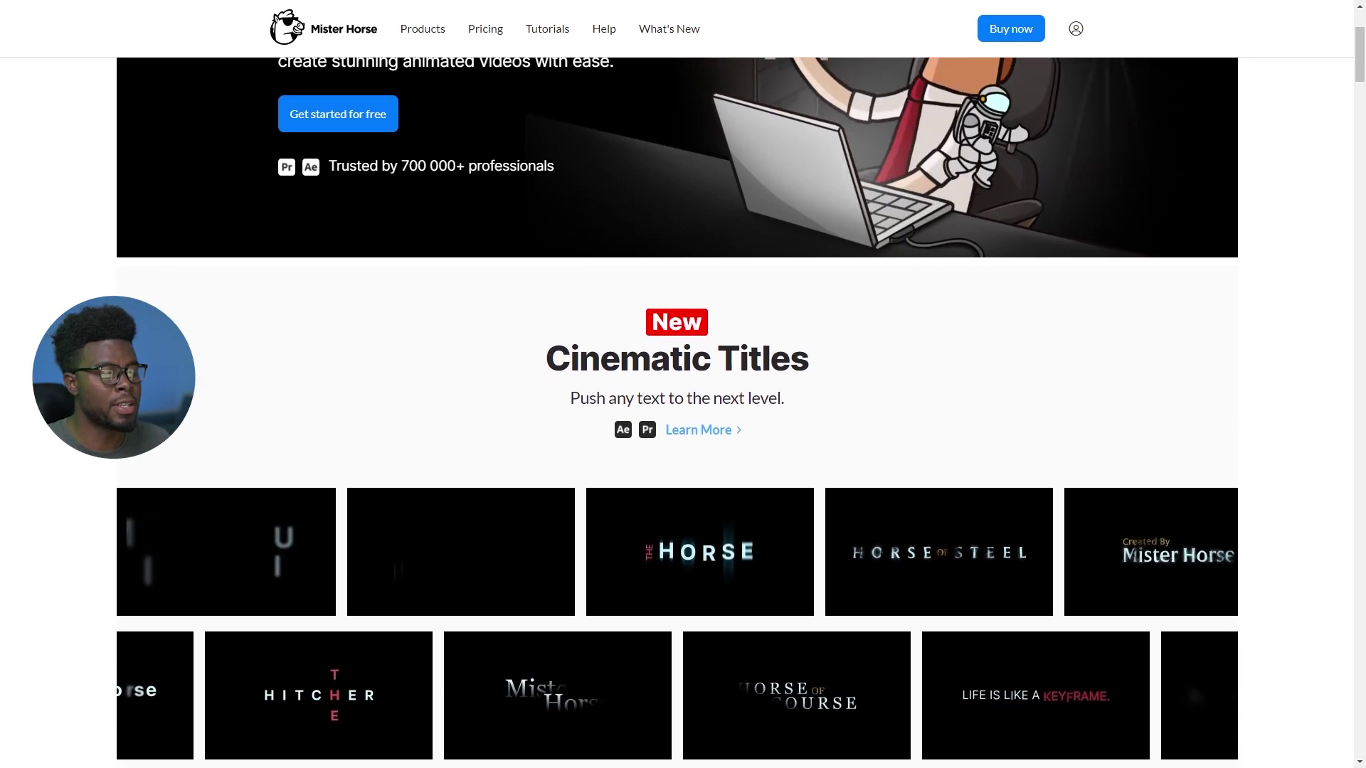
{"action": "scroll", "coordinate": [677, 413], "scroll_direction": "down", "scroll_amount": 3}
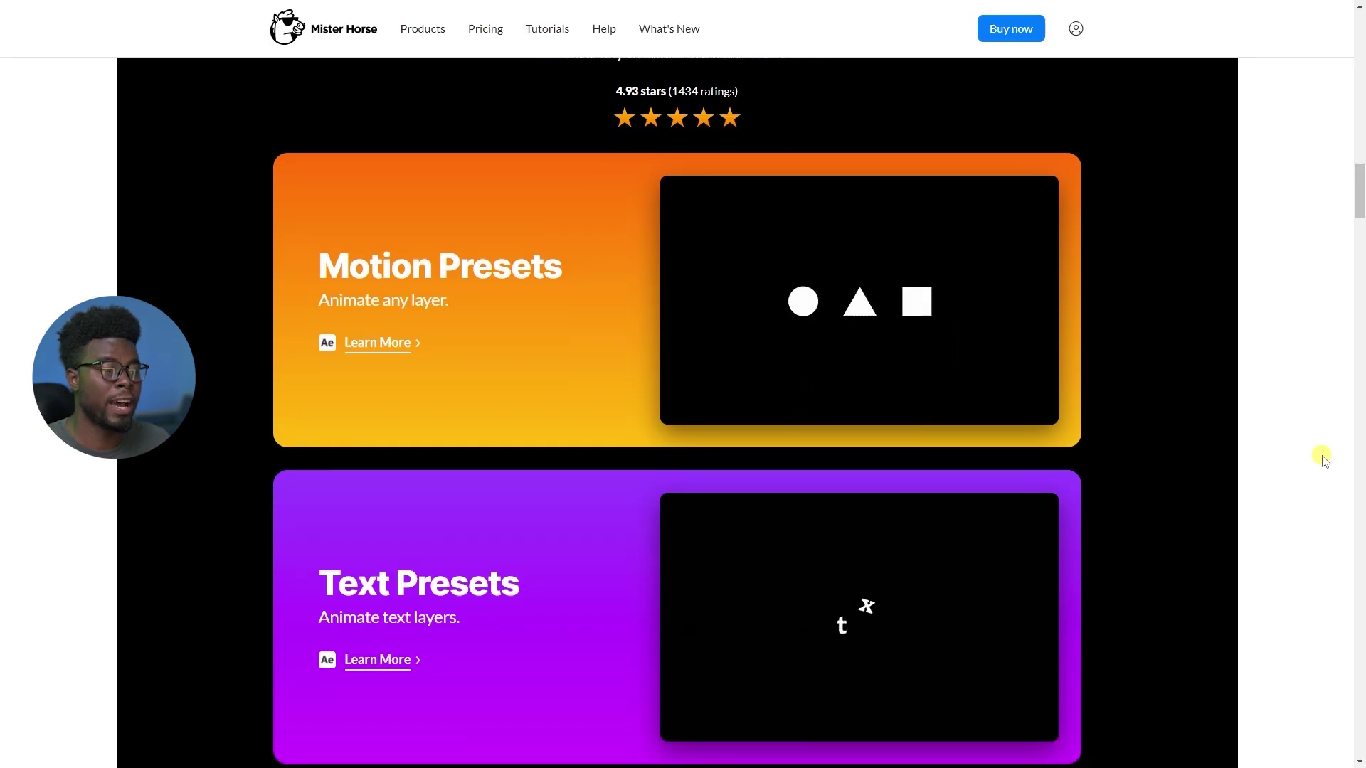
{"action": "scroll", "coordinate": [1323, 457], "scroll_direction": "down", "scroll_amount": 1}
{"action": "scroll", "coordinate": [1312, 437], "scroll_direction": "up", "scroll_amount": 1}
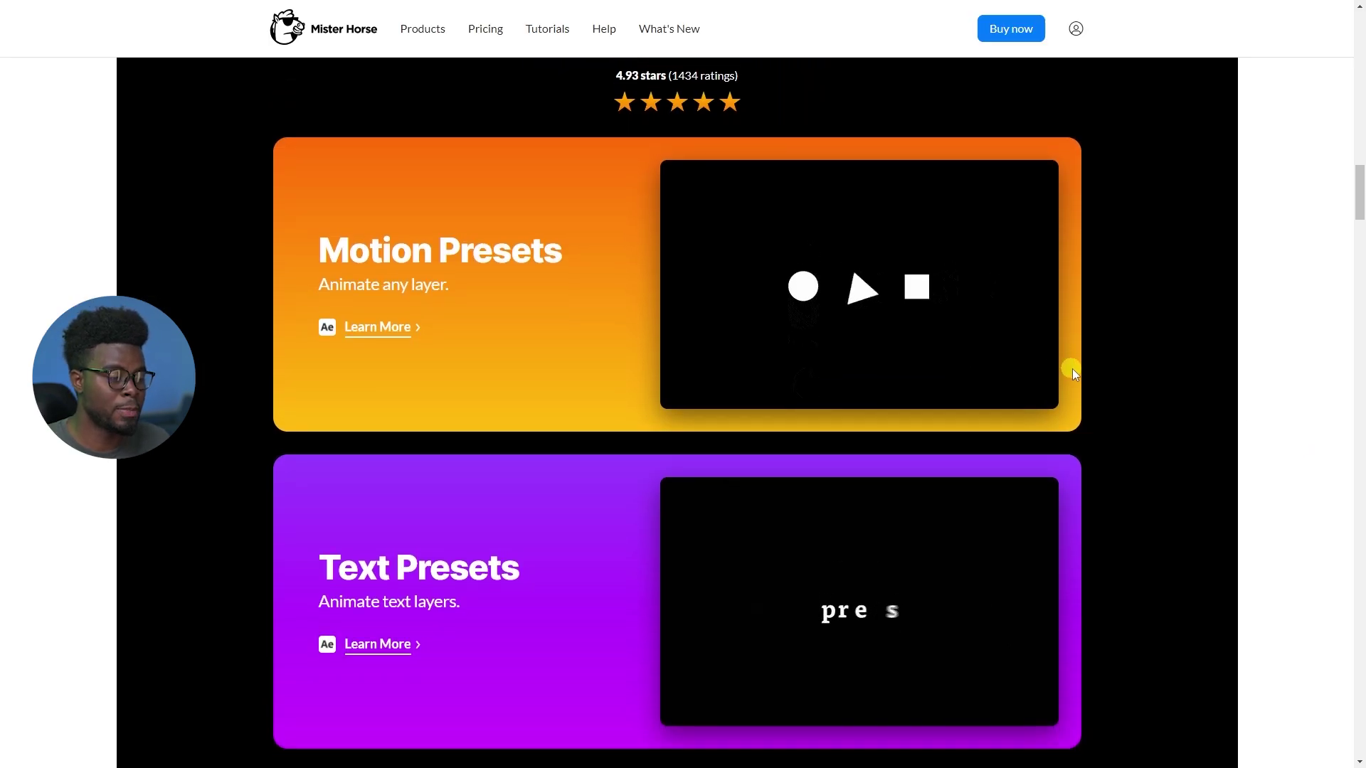
{"action": "scroll", "coordinate": [1072, 370], "scroll_direction": "down", "scroll_amount": 2}
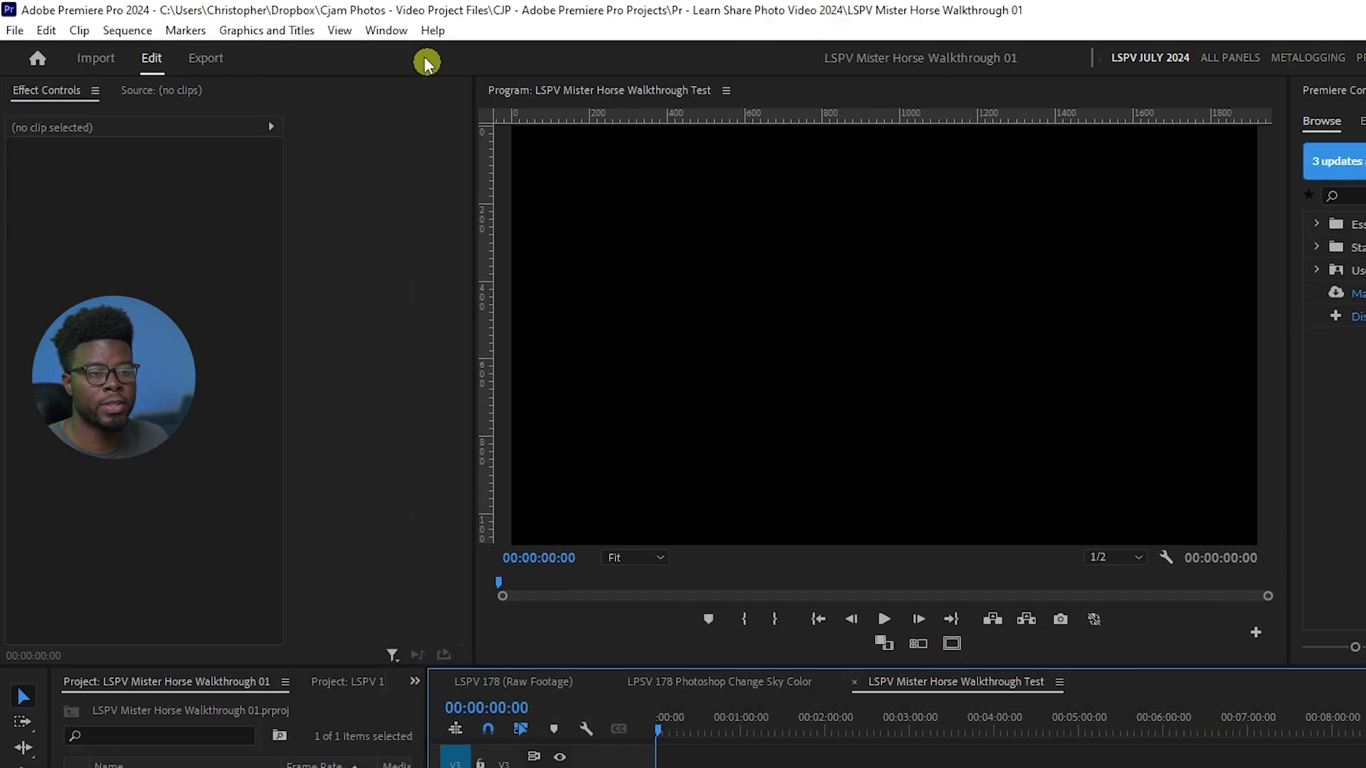
- Open the Premiere Composer panel from Window > Extensions
{"action": "left_click", "coordinate": [286, 23]}
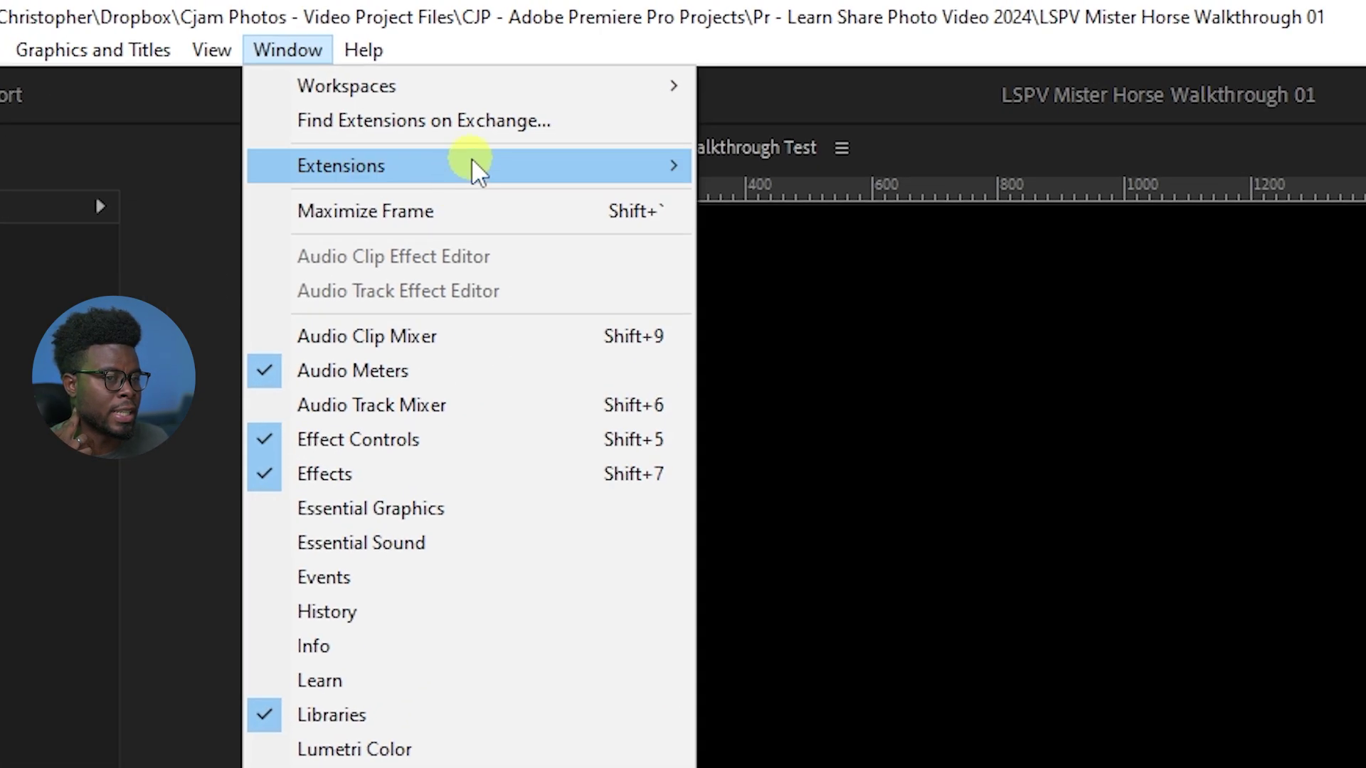
{"action": "mouse_move", "coordinate": [472, 161]}
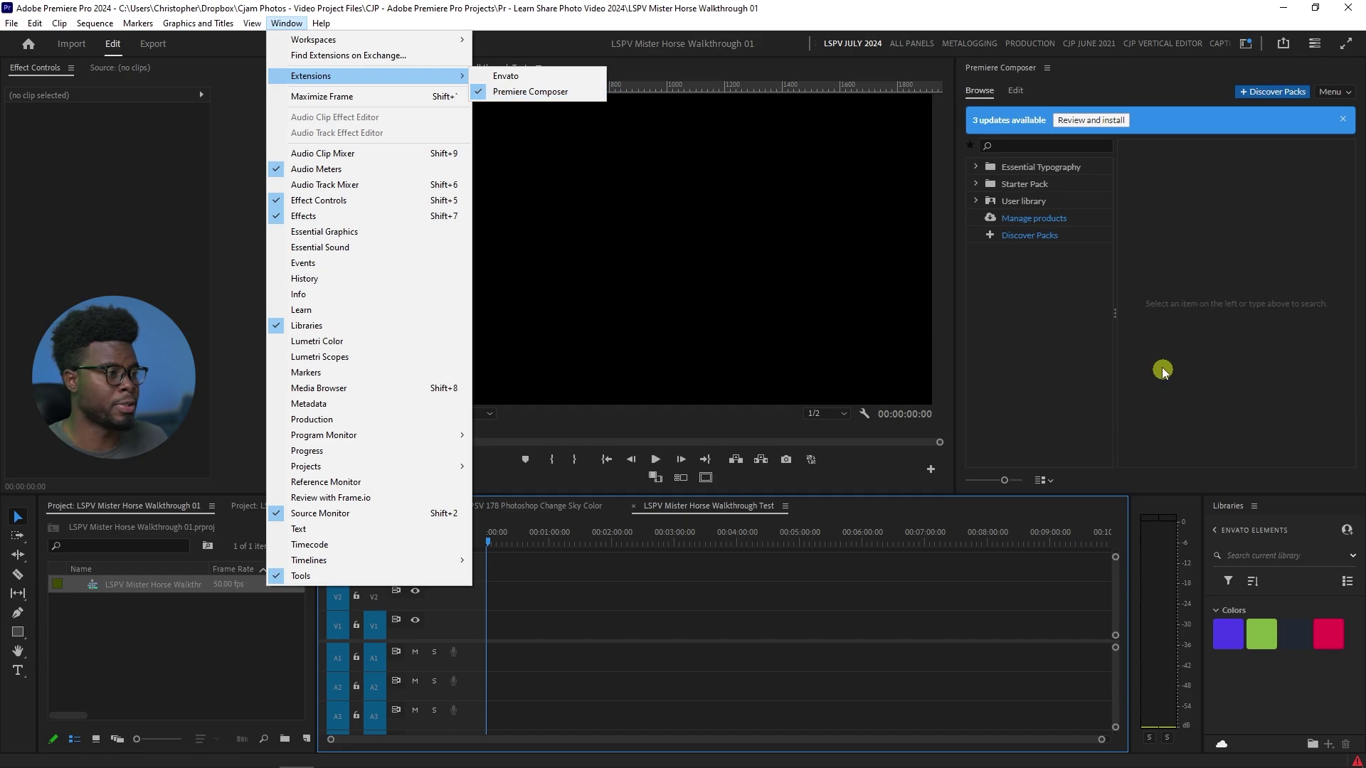
{"action": "left_click", "coordinate": [843, 207]}
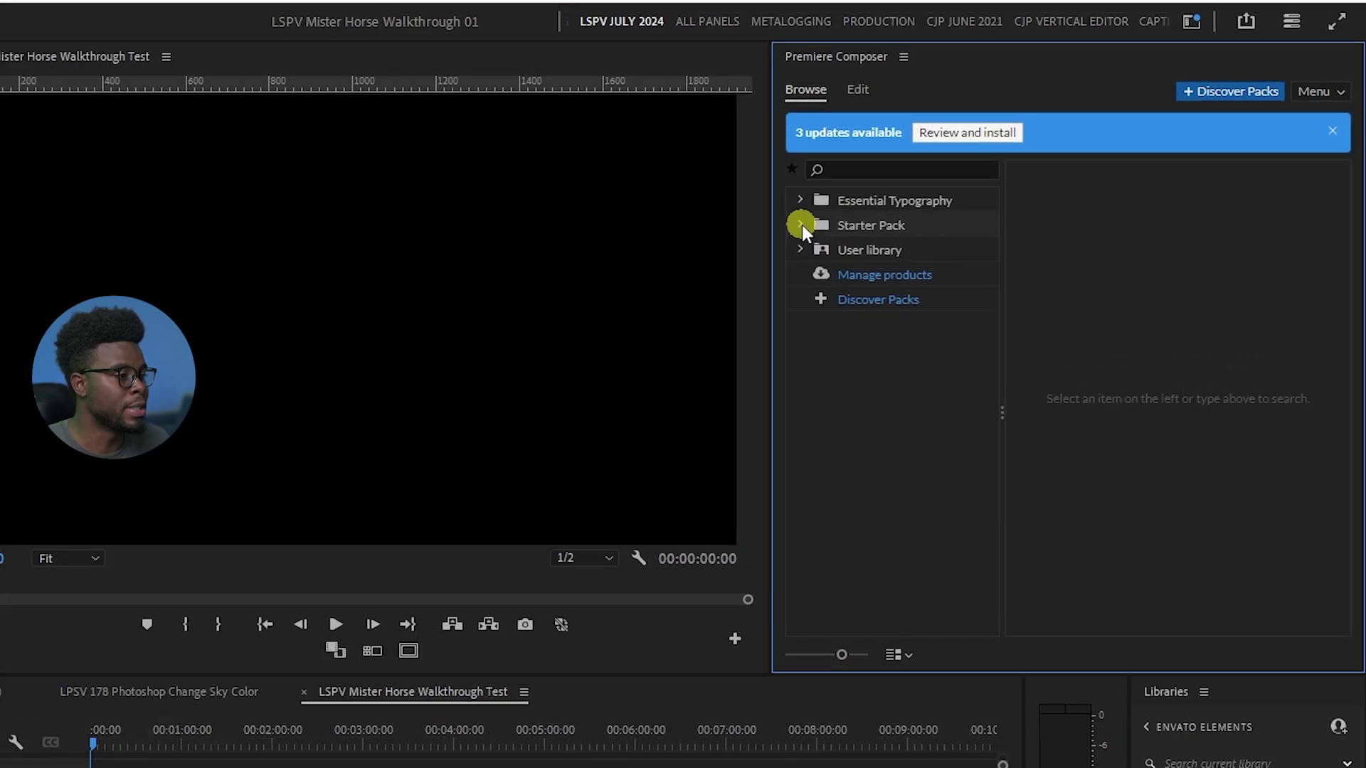
- Expand Starter Pack and list the individual presets inside its Text Presets folder
{"action": "left_click", "coordinate": [989, 187]}
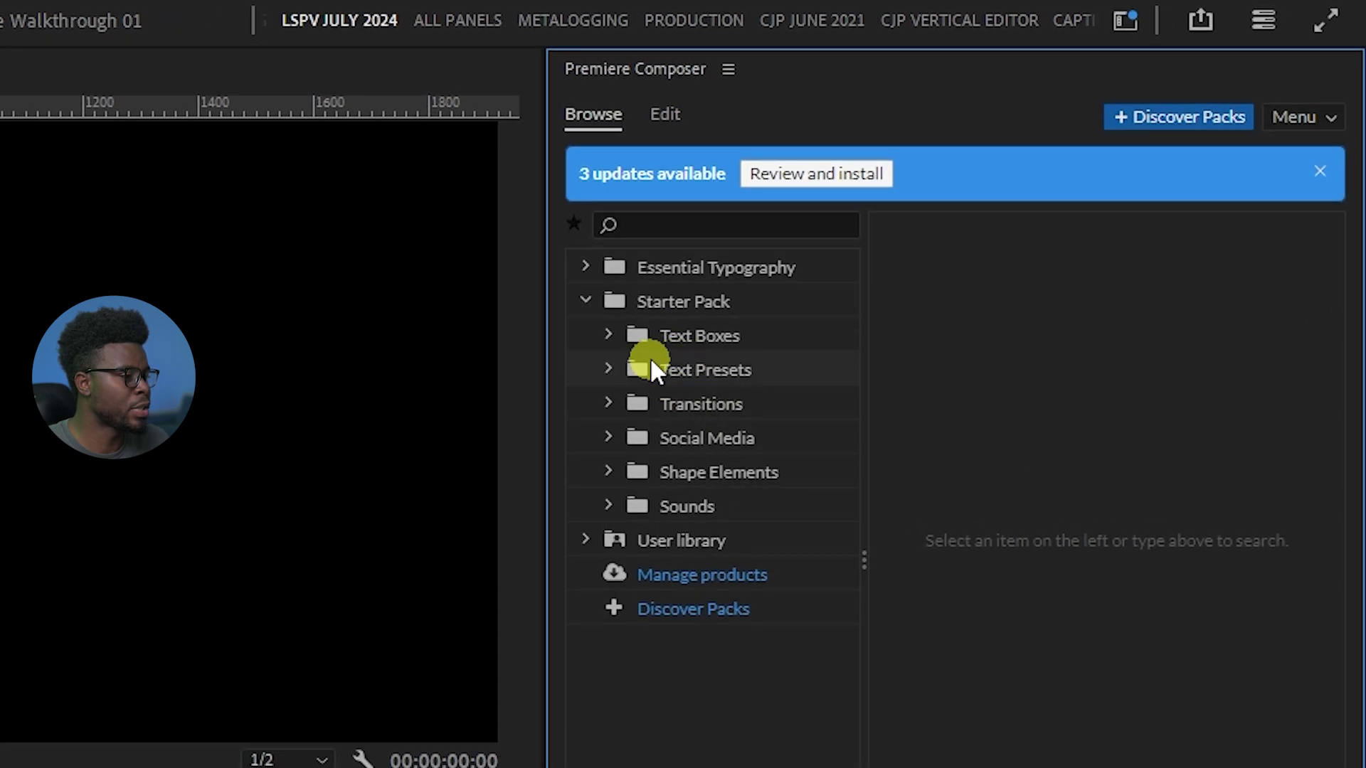
{"action": "left_click", "coordinate": [659, 367]}
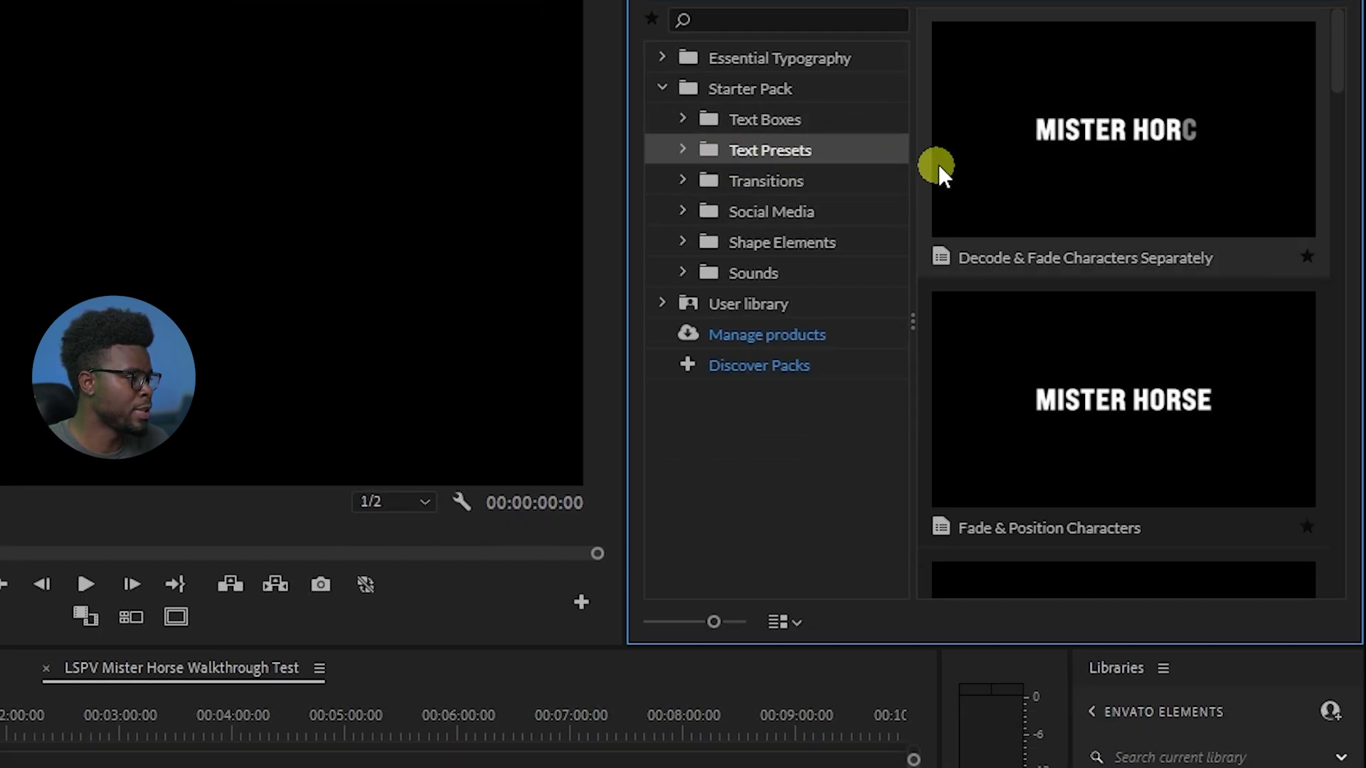
{"action": "scroll", "coordinate": [959, 148], "scroll_direction": "down", "scroll_amount": 3}
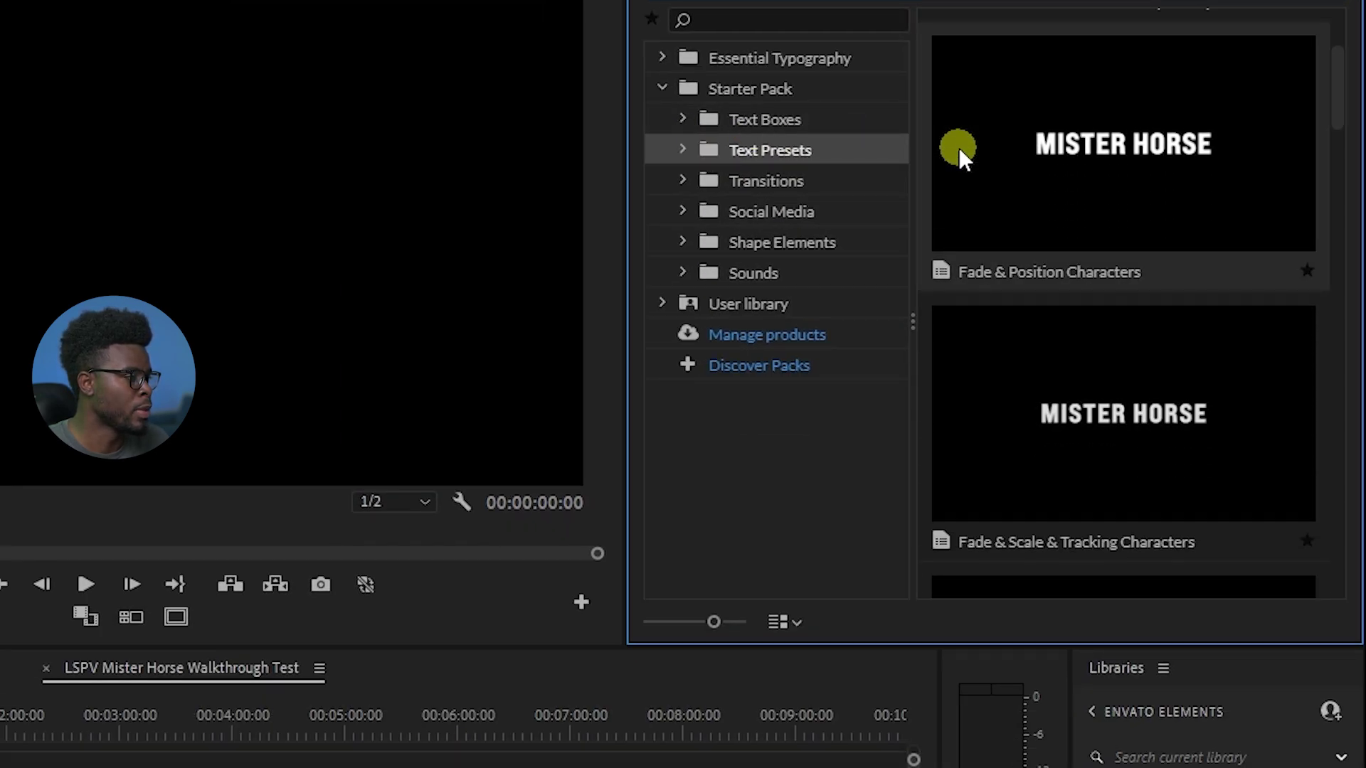
{"action": "scroll", "coordinate": [958, 144], "scroll_direction": "up", "scroll_amount": 3}
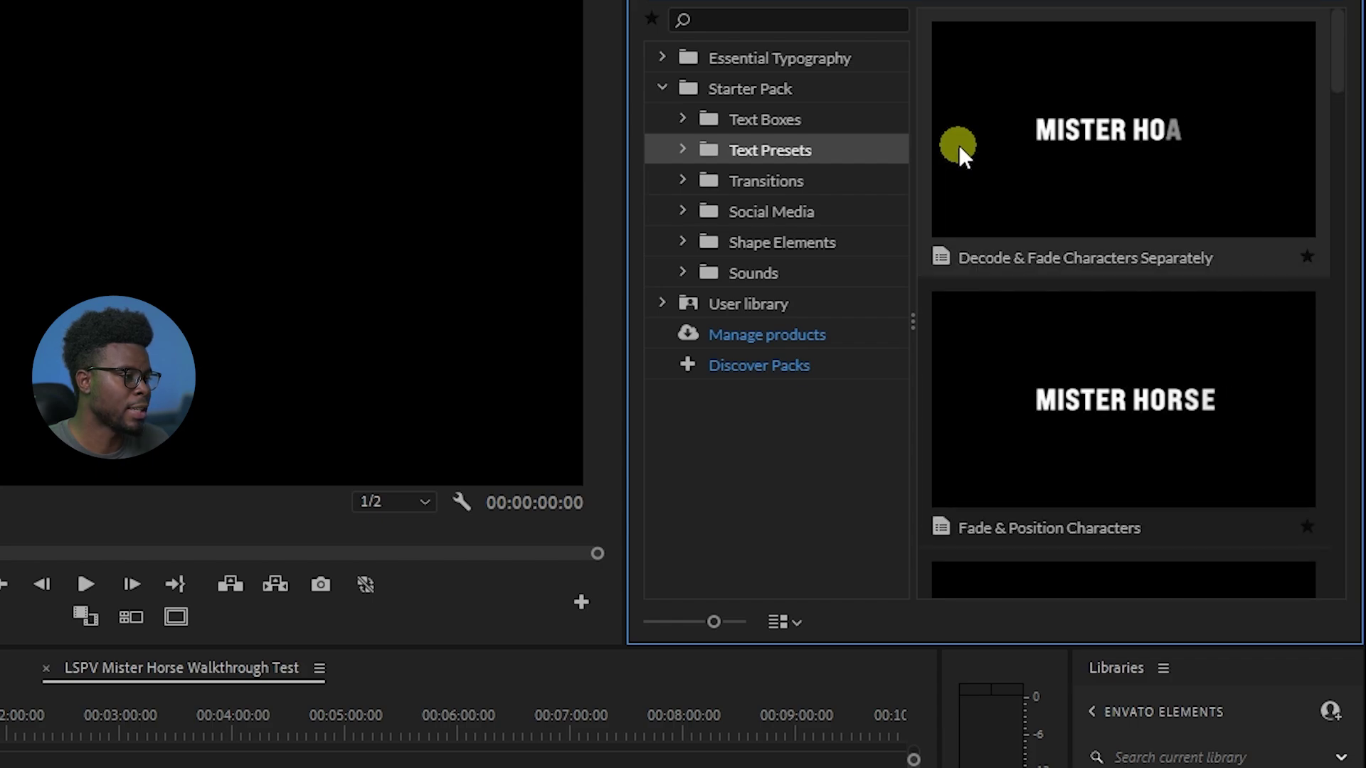
{"action": "scroll", "coordinate": [958, 144], "scroll_direction": "down", "scroll_amount": 5}
{"action": "scroll", "coordinate": [959, 146], "scroll_direction": "down", "scroll_amount": 10}
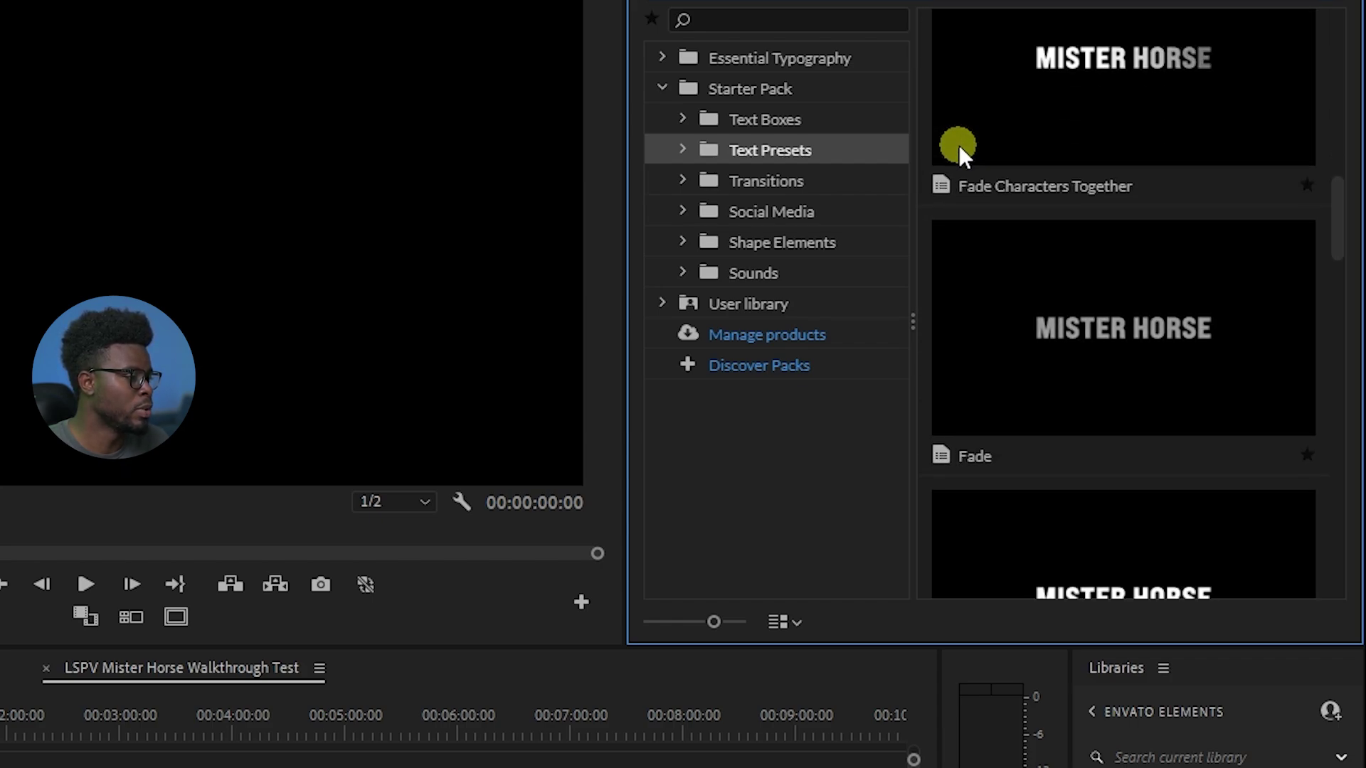
{"action": "scroll", "coordinate": [959, 145], "scroll_direction": "down", "scroll_amount": 6}
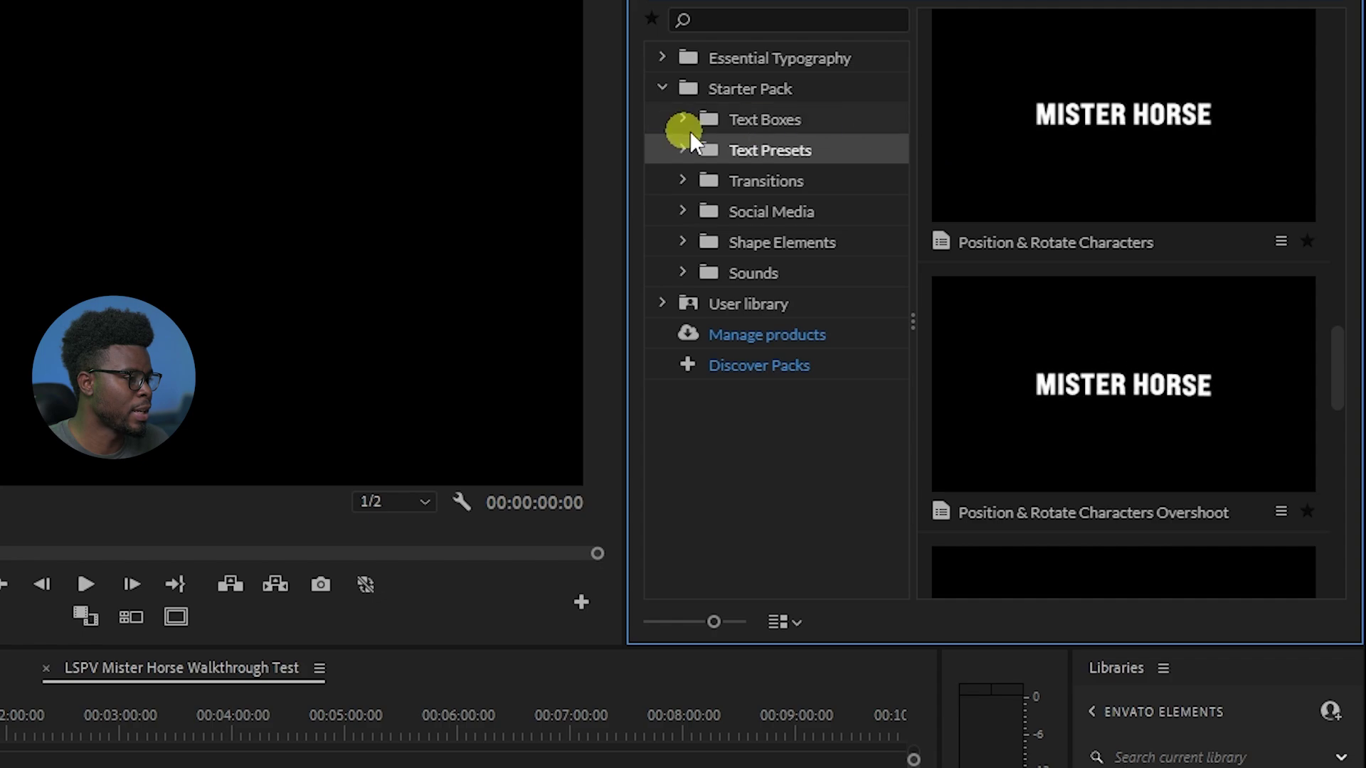
{"action": "left_click", "coordinate": [683, 150]}
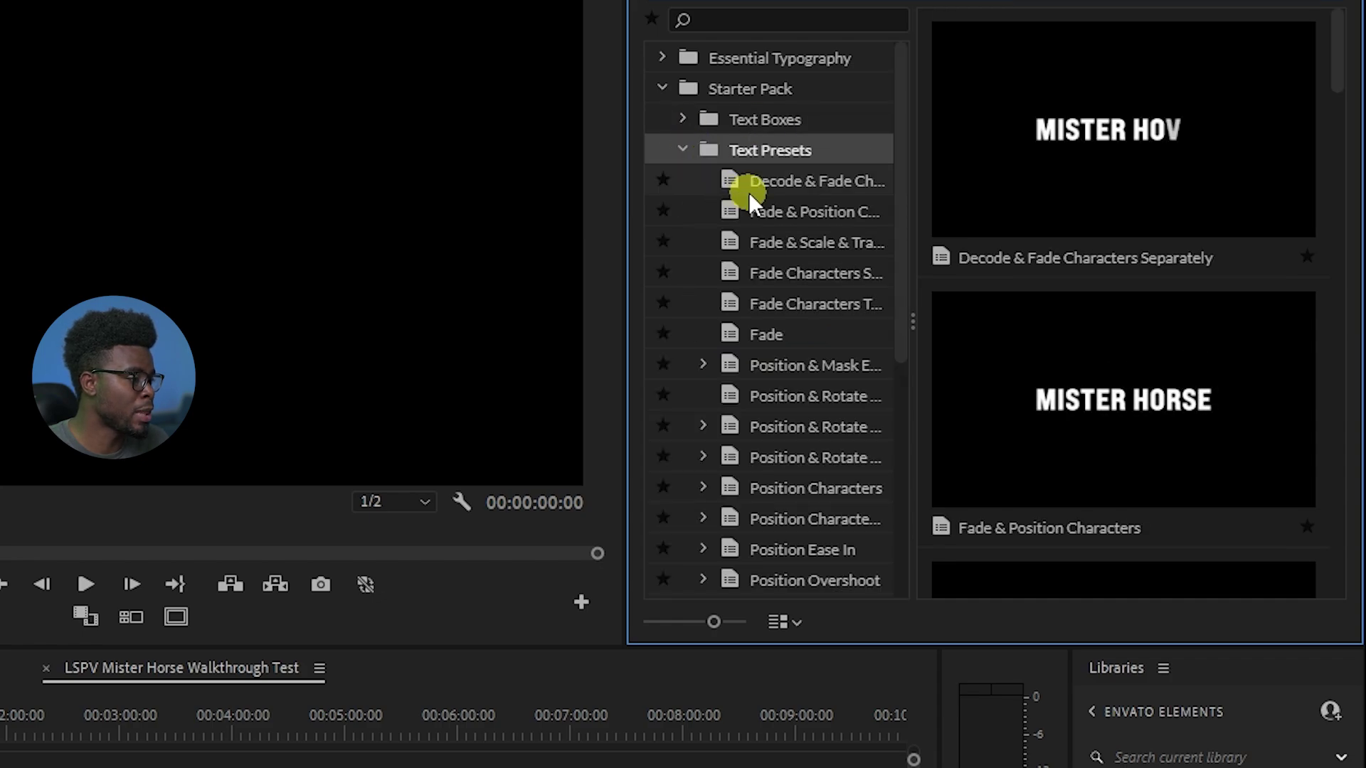
{"action": "scroll", "coordinate": [768, 234], "scroll_direction": "down", "scroll_amount": 2}
{"action": "scroll", "coordinate": [797, 358], "scroll_direction": "up", "scroll_amount": 2}
{"action": "scroll", "coordinate": [800, 356], "scroll_direction": "down", "scroll_amount": 4}
- Preview the Scale, Position and Rotate presets, then select Fade Characters Together
{"action": "left_click", "coordinate": [804, 373]}
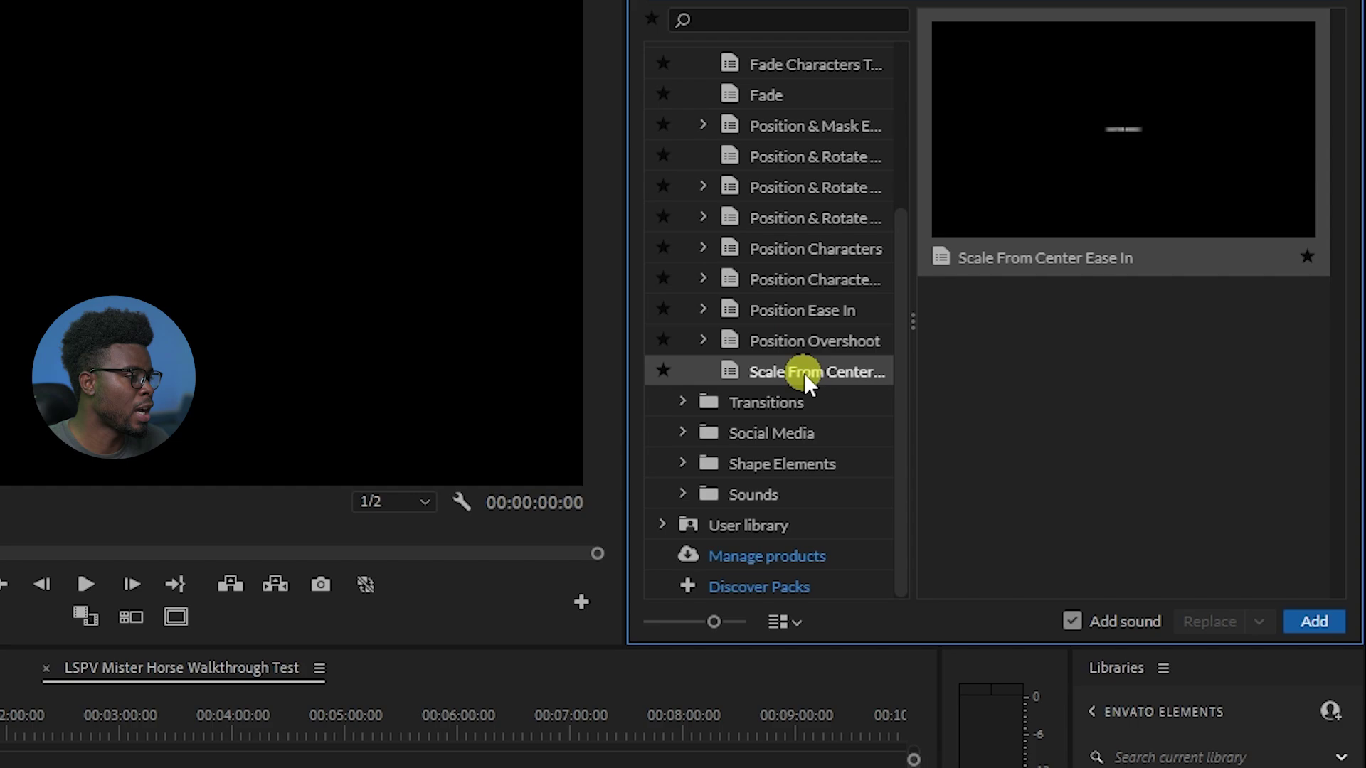
{"action": "left_click", "coordinate": [780, 341]}
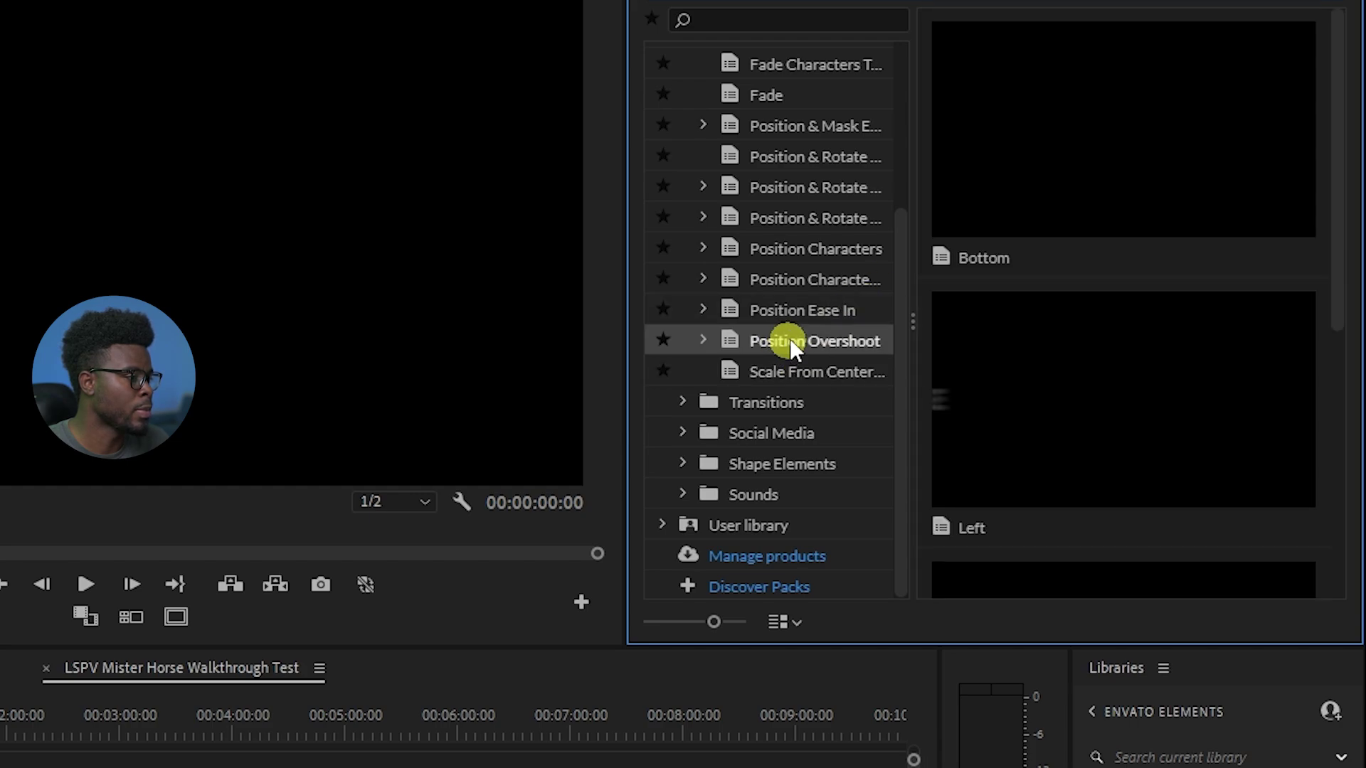
{"action": "left_click", "coordinate": [803, 300]}
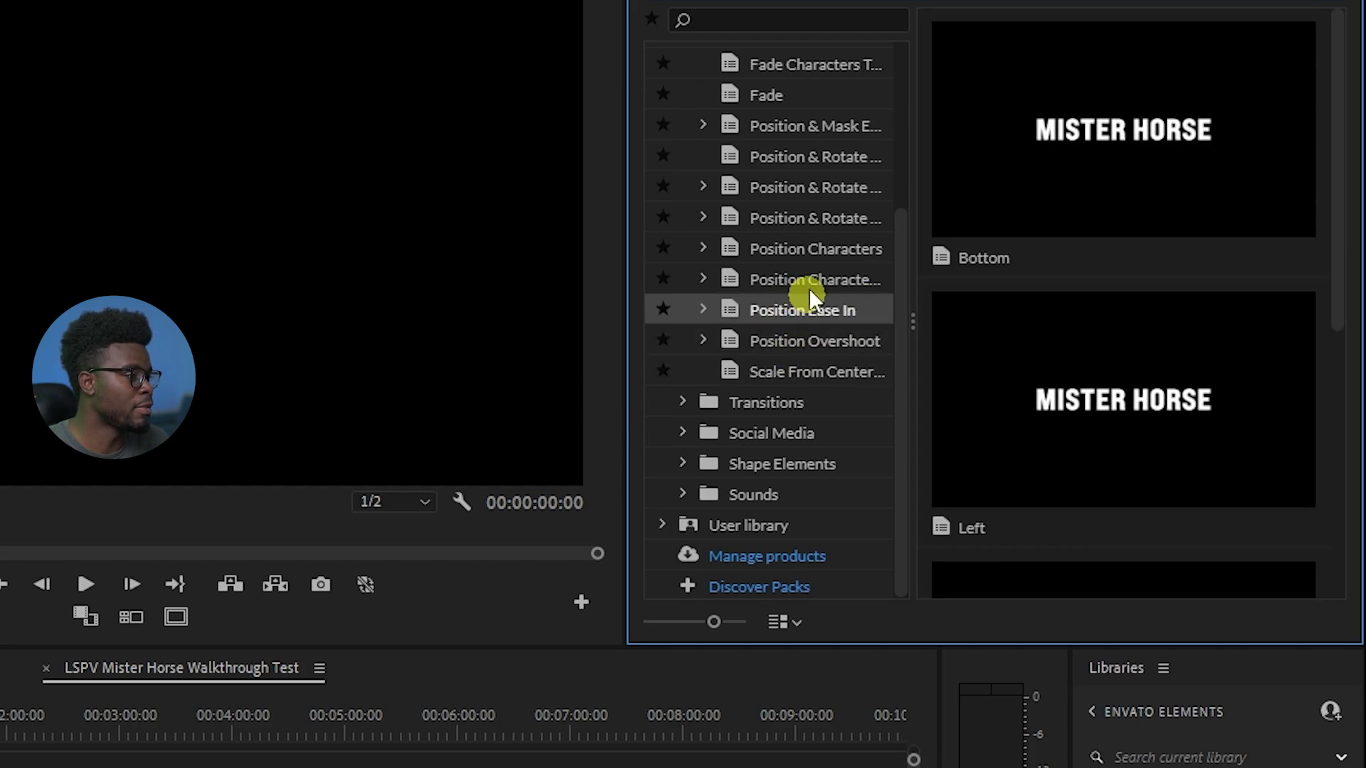
{"action": "left_click", "coordinate": [809, 281]}
{"action": "left_click", "coordinate": [810, 251]}
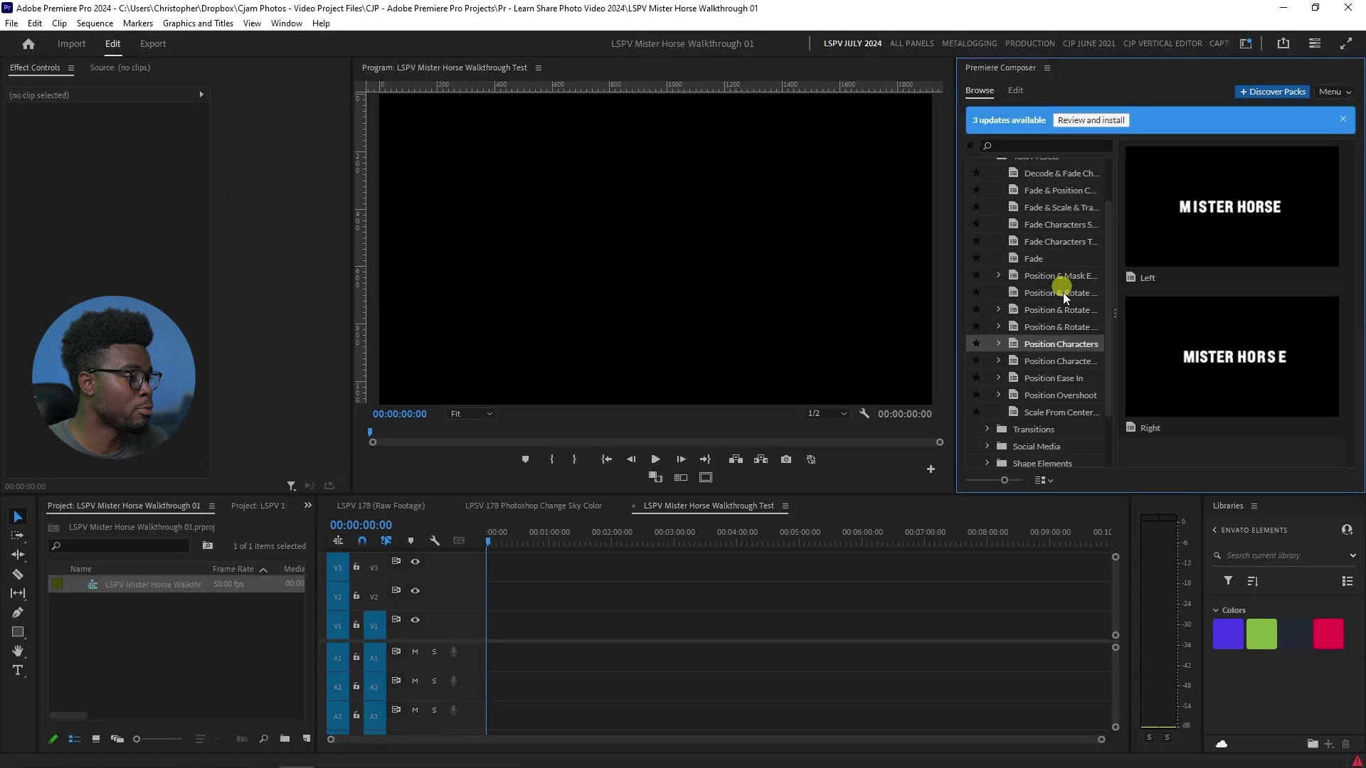
{"action": "left_click", "coordinate": [818, 219]}
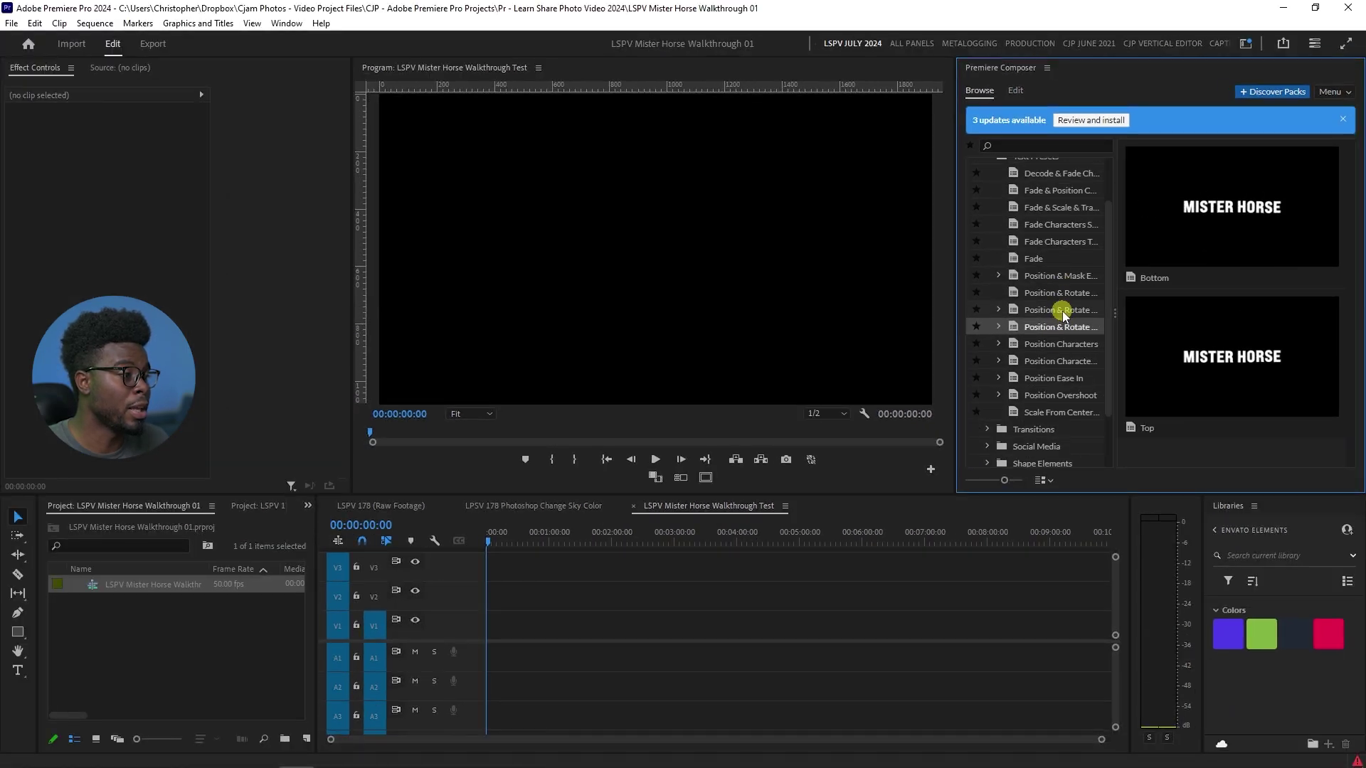
{"action": "left_click", "coordinate": [1061, 310]}
{"action": "left_click", "coordinate": [1063, 293]}
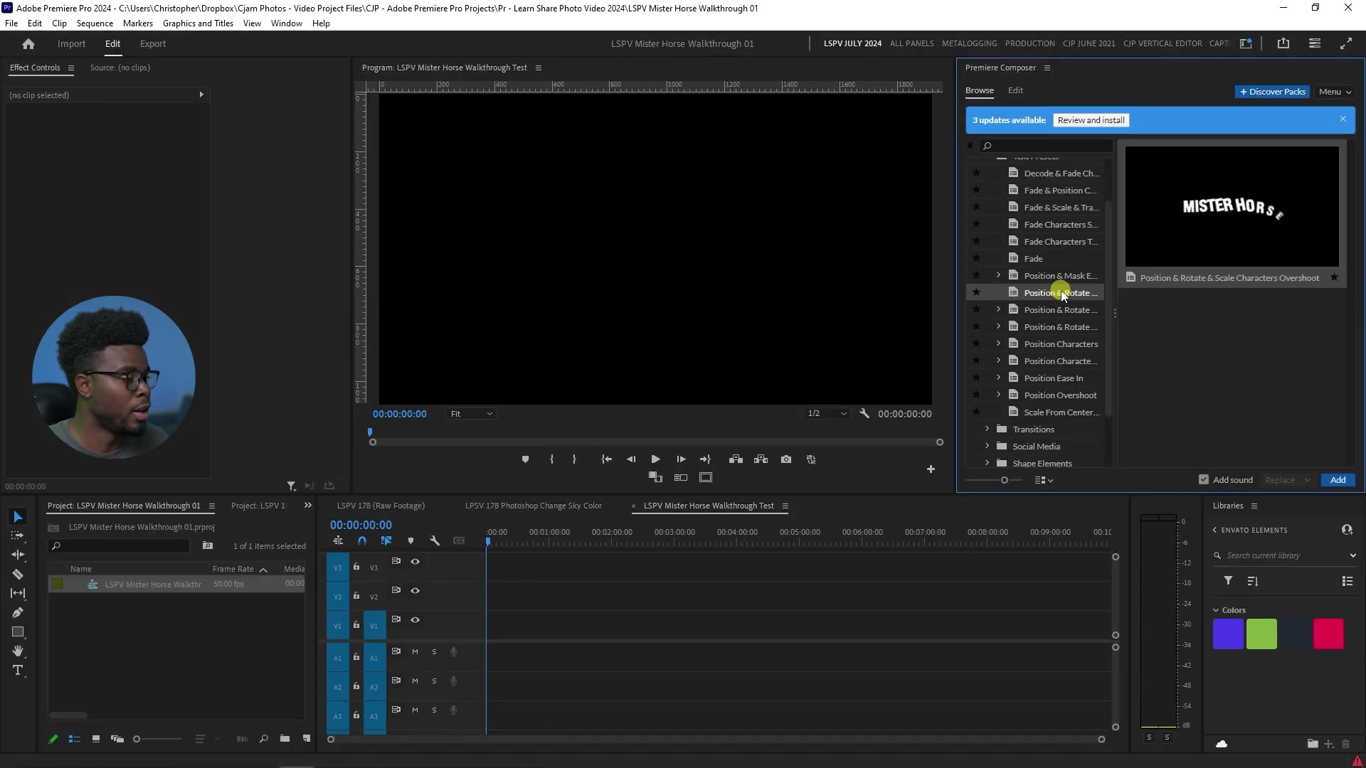
{"action": "scroll", "coordinate": [1064, 295], "scroll_direction": "up", "scroll_amount": 2}
{"action": "left_click", "coordinate": [1046, 318]}
{"action": "left_click", "coordinate": [1051, 303]}
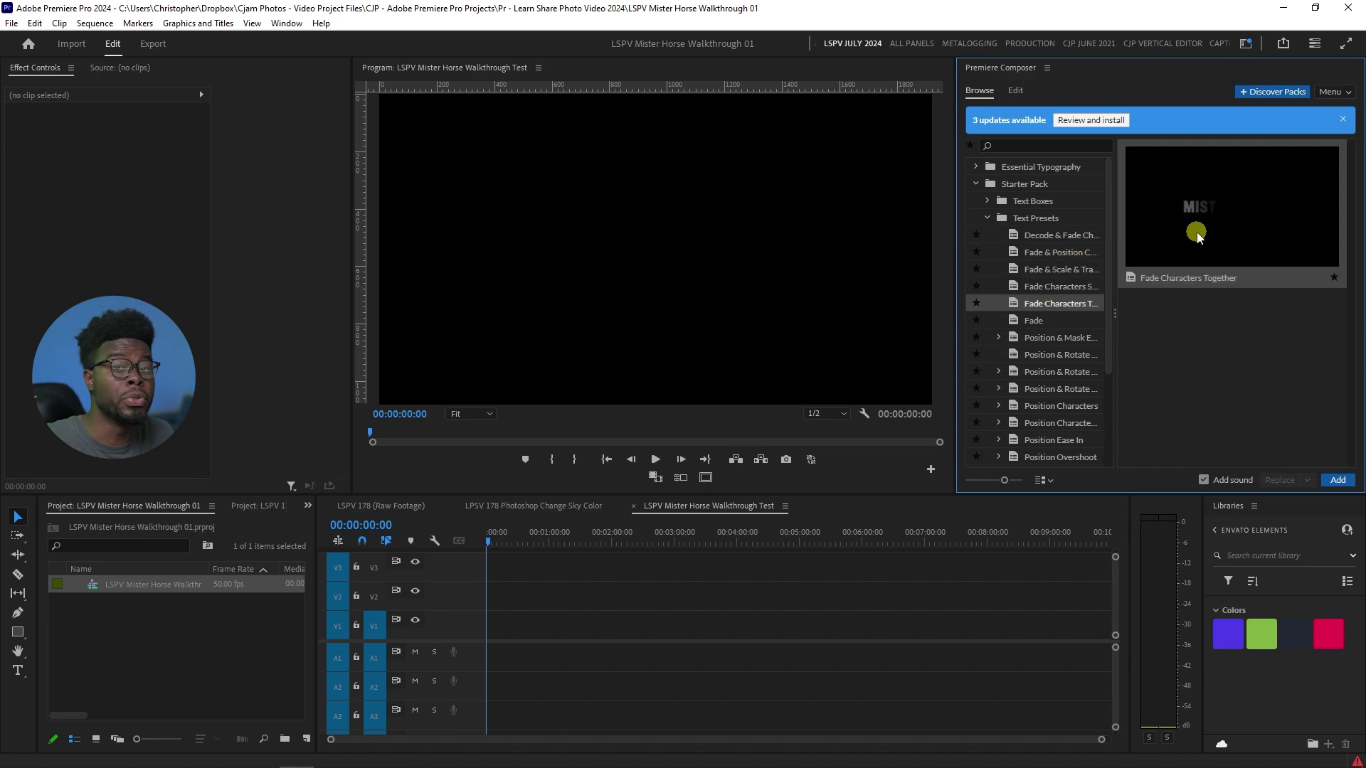
- Add Fade Characters Together to V1 at the sequence start, keeping existing sequence settings
{"action": "left_click_drag", "start_coordinate": [1198, 237], "coordinate": [536, 596]}
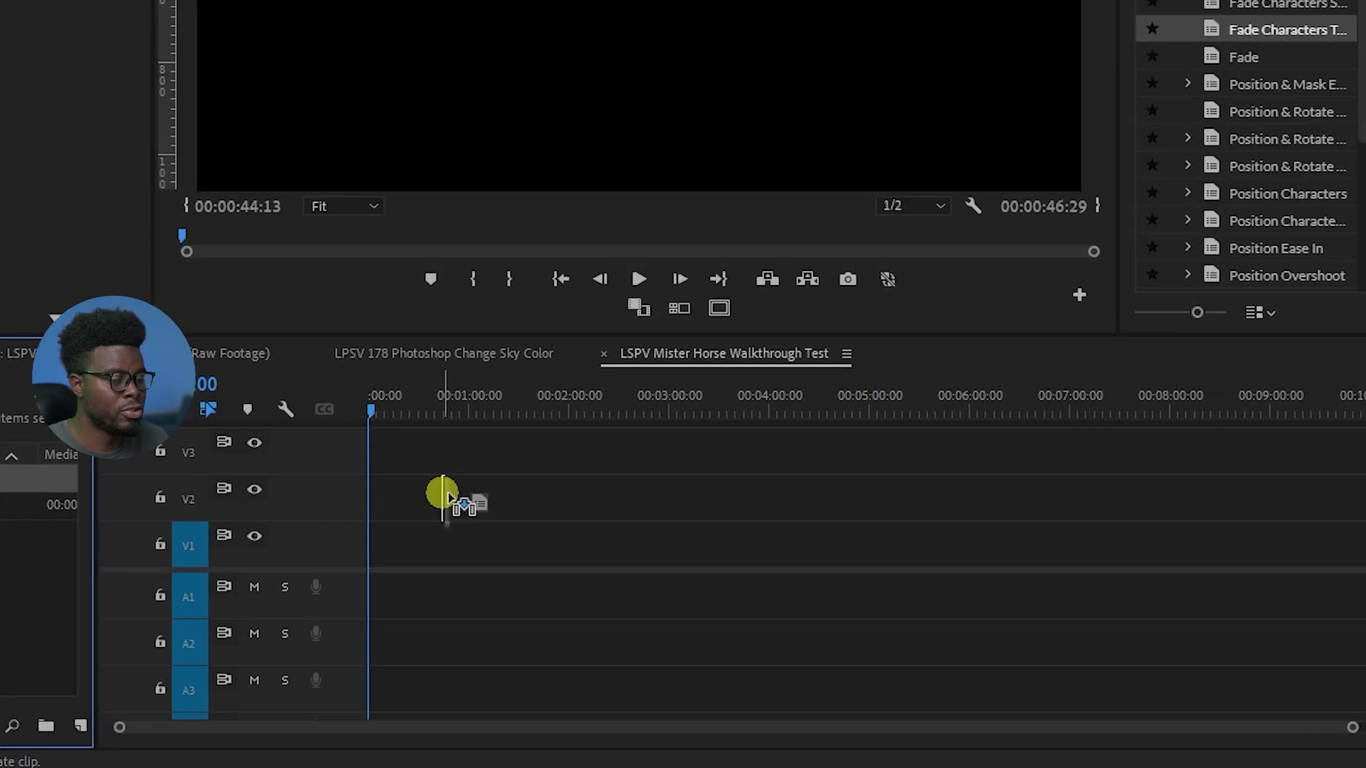
{"action": "left_click_drag", "start_coordinate": [448, 496], "coordinate": [366, 537]}
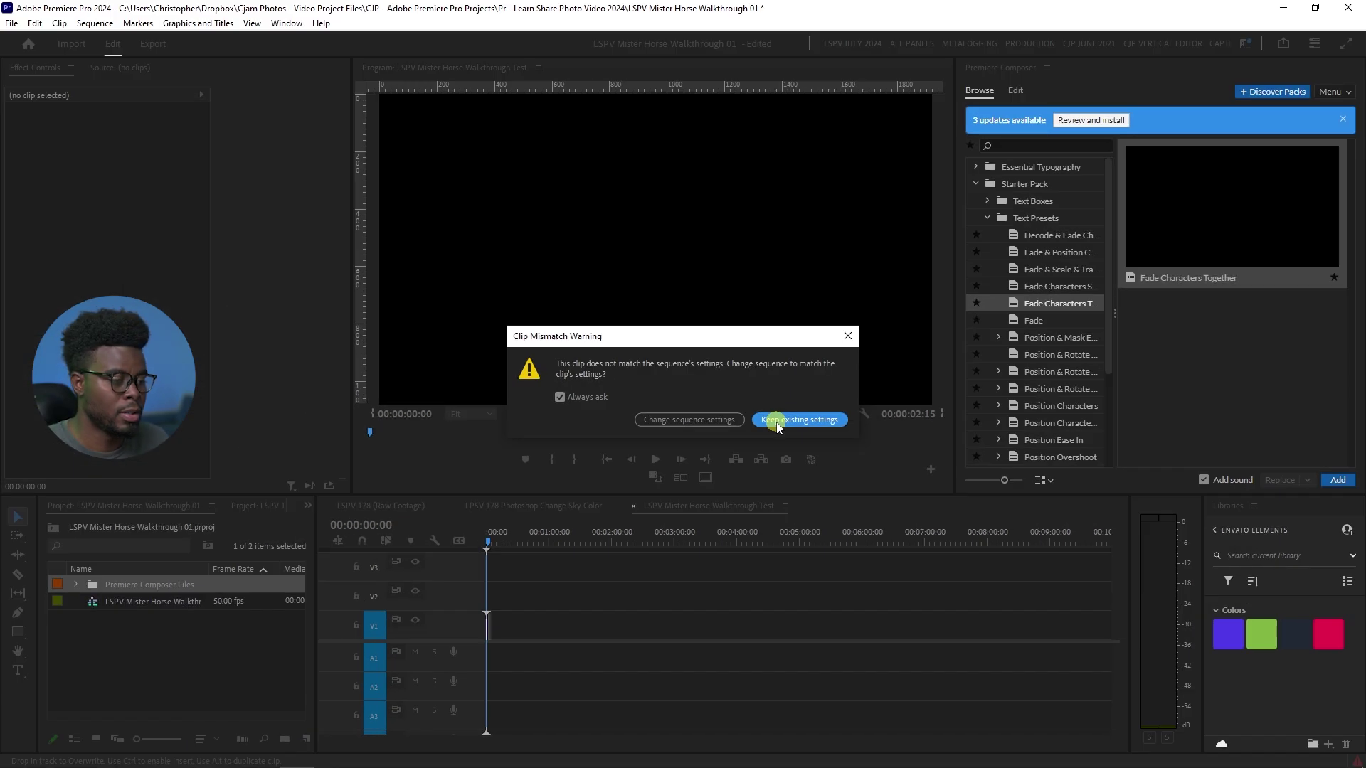
{"action": "left_click", "coordinate": [857, 216]}
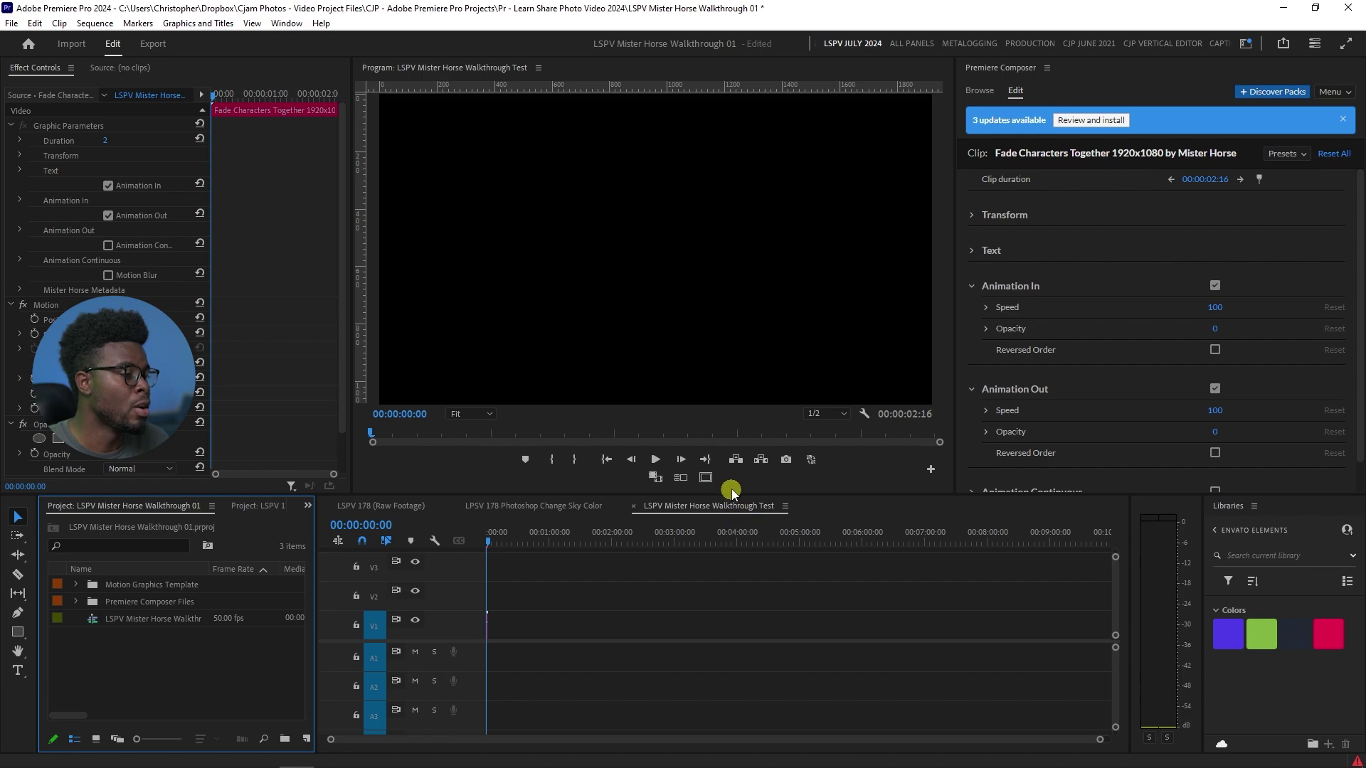
{"action": "left_click", "coordinate": [962, 79]}
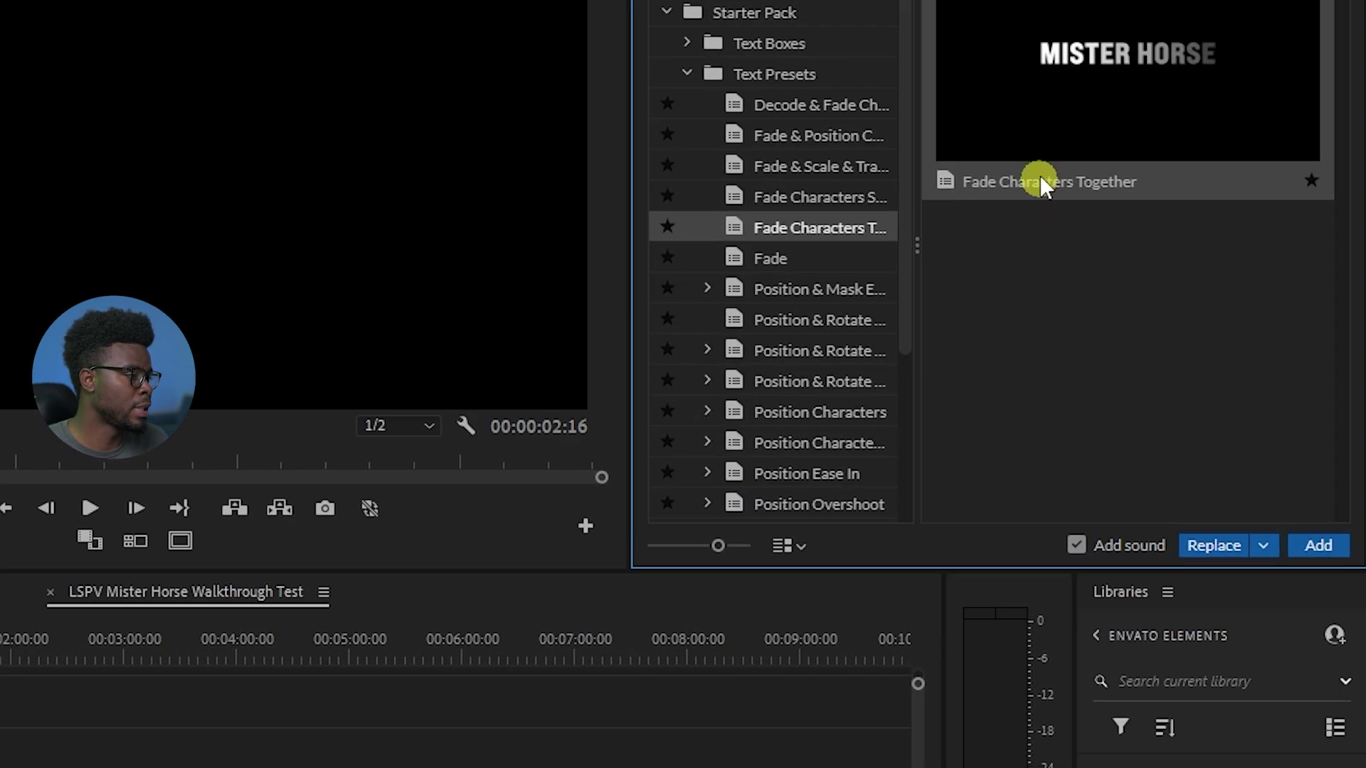
{"action": "left_click", "coordinate": [1320, 547]}
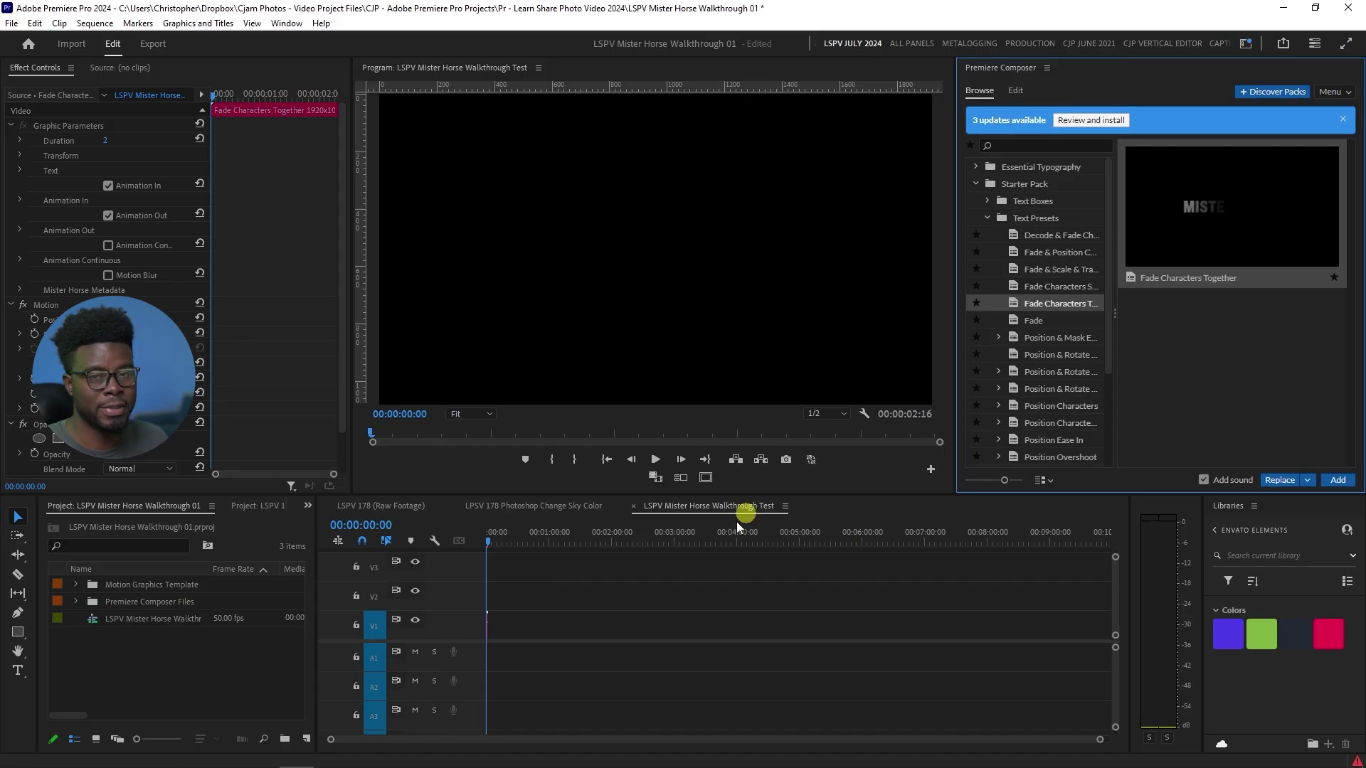
- Zoom the timeline, park the playhead inside the title and select the clip for editing
{"action": "left_click", "coordinate": [554, 599]}
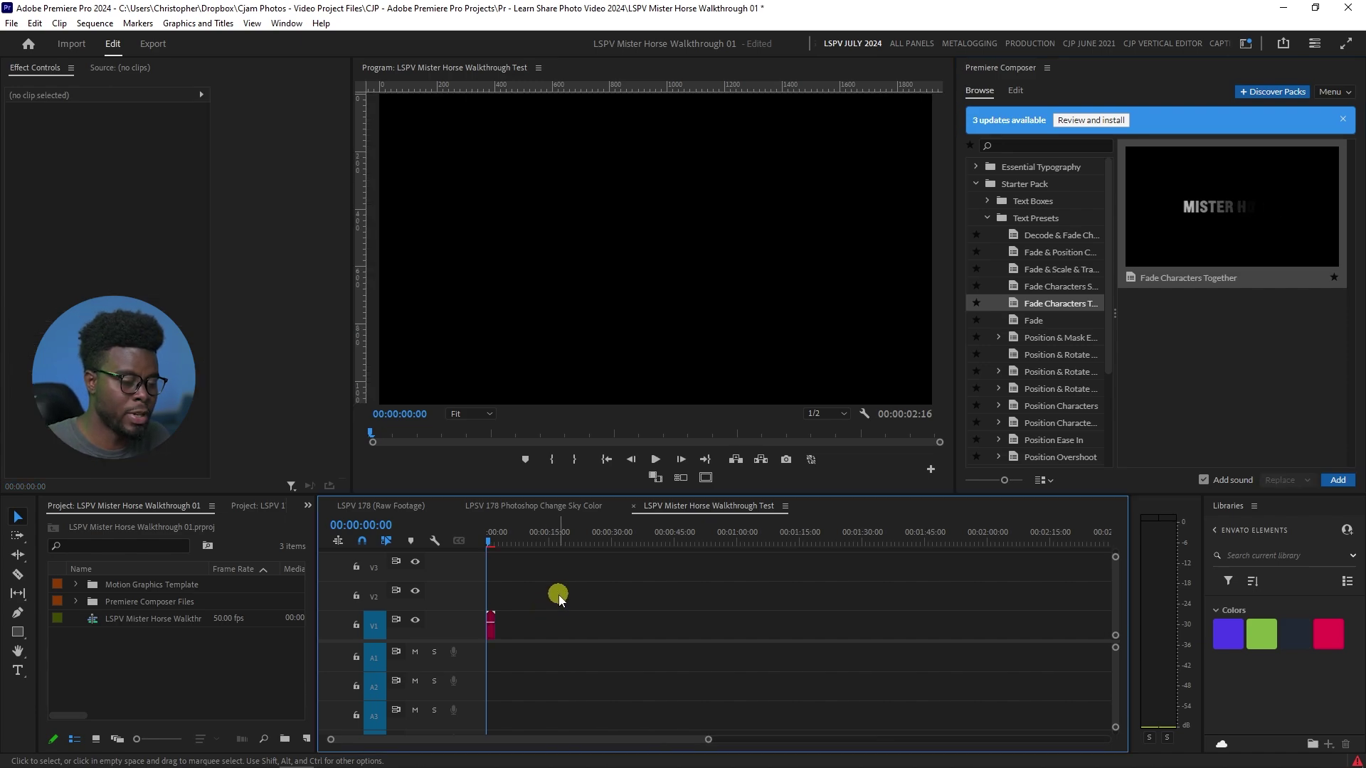
{"action": "key", "text": "="}
{"action": "key", "text": "="}
{"action": "key", "text": "="}
{"action": "key", "text": "="}
{"action": "key", "text": "="}
{"action": "left_click", "coordinate": [506, 535]}
{"action": "left_click", "coordinate": [518, 621]}
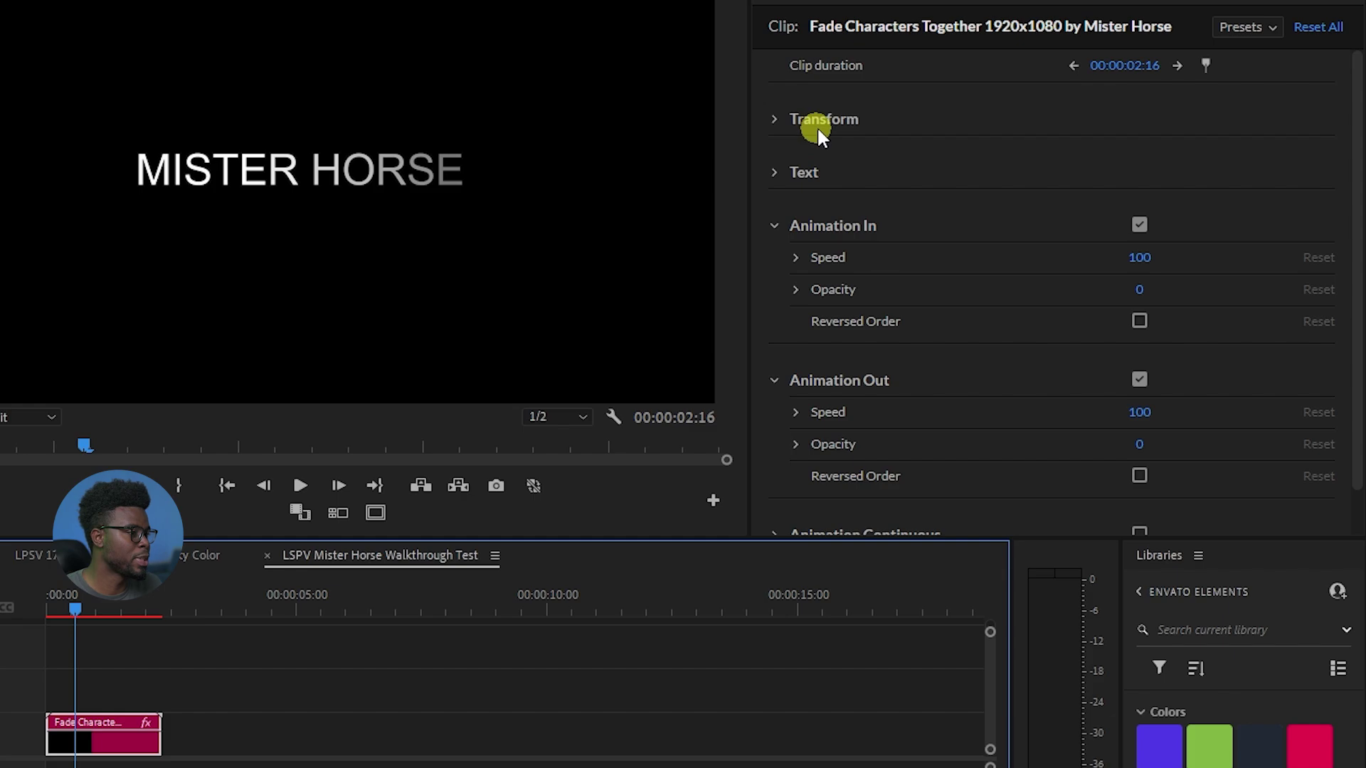
- Select all the MISTER HORSE text and change its font from Arial to Gotham, Black weight
{"action": "left_click", "coordinate": [775, 178]}
{"action": "left_click", "coordinate": [925, 228]}
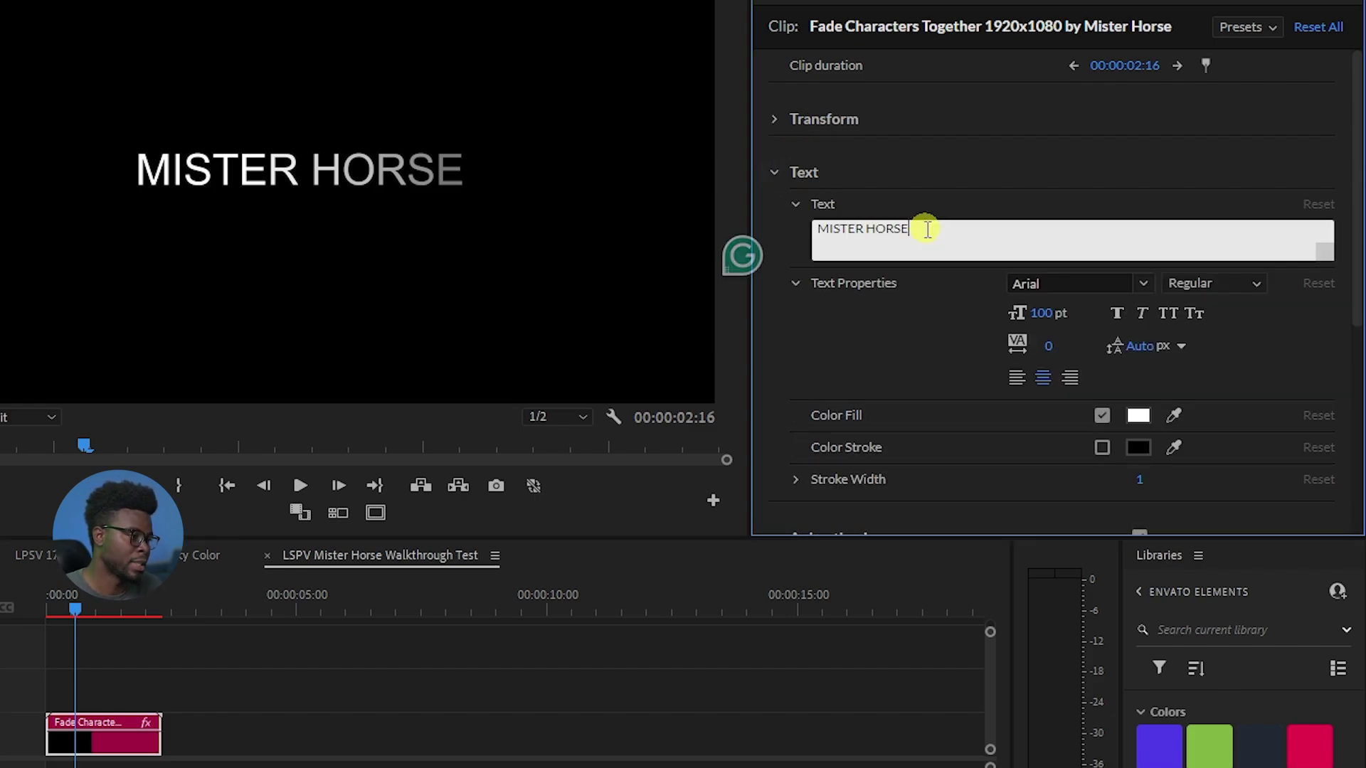
{"action": "double_click", "coordinate": [927, 228]}
{"action": "triple_click", "coordinate": [927, 228]}
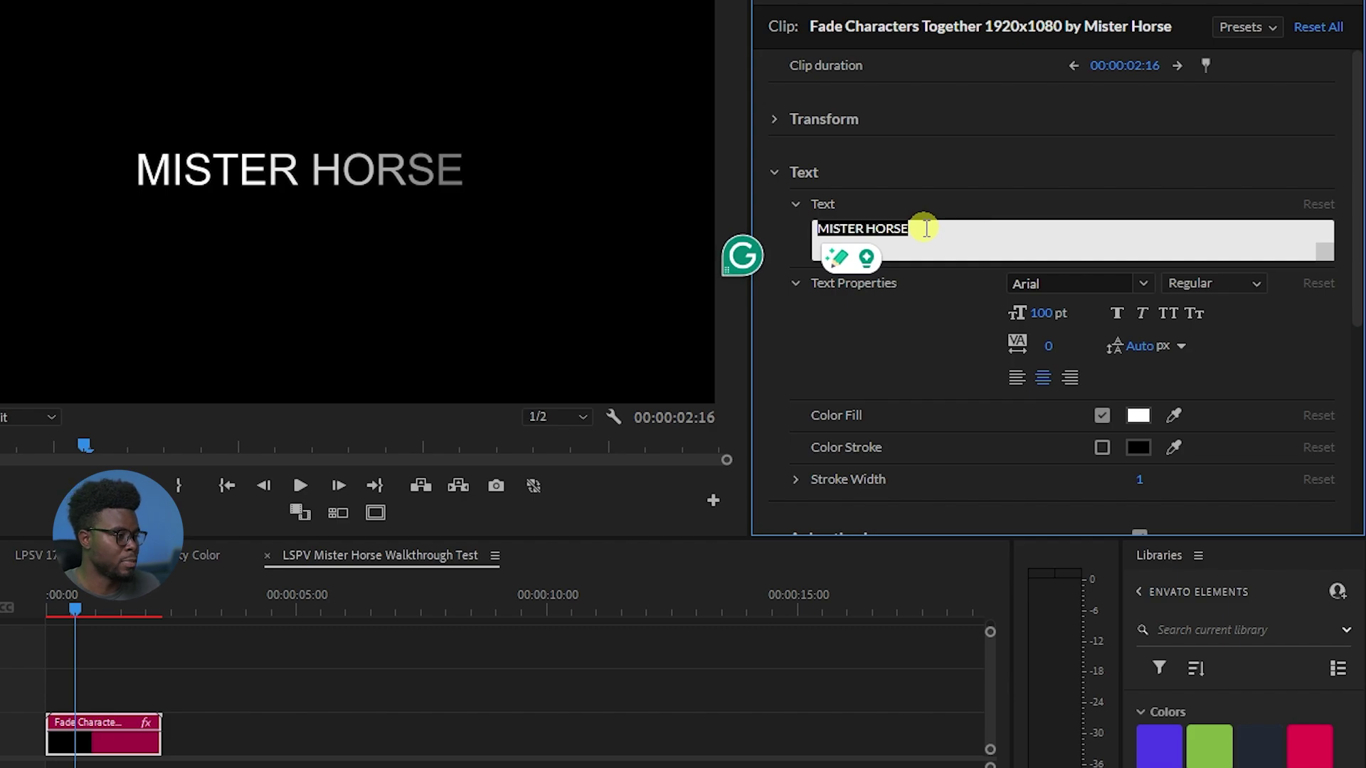
{"action": "left_click", "coordinate": [1084, 280]}
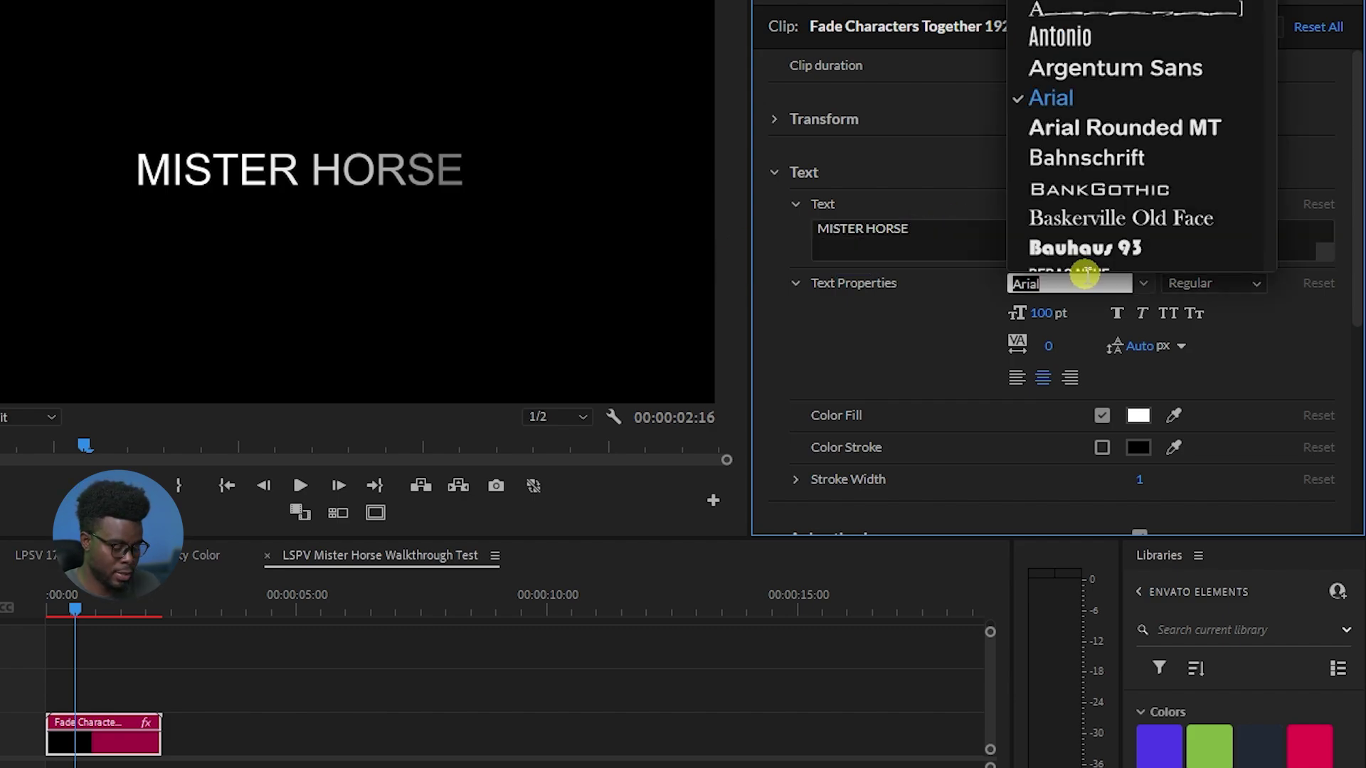
{"action": "type", "text": "gotham"}
{"action": "left_click", "coordinate": [1119, 312]}
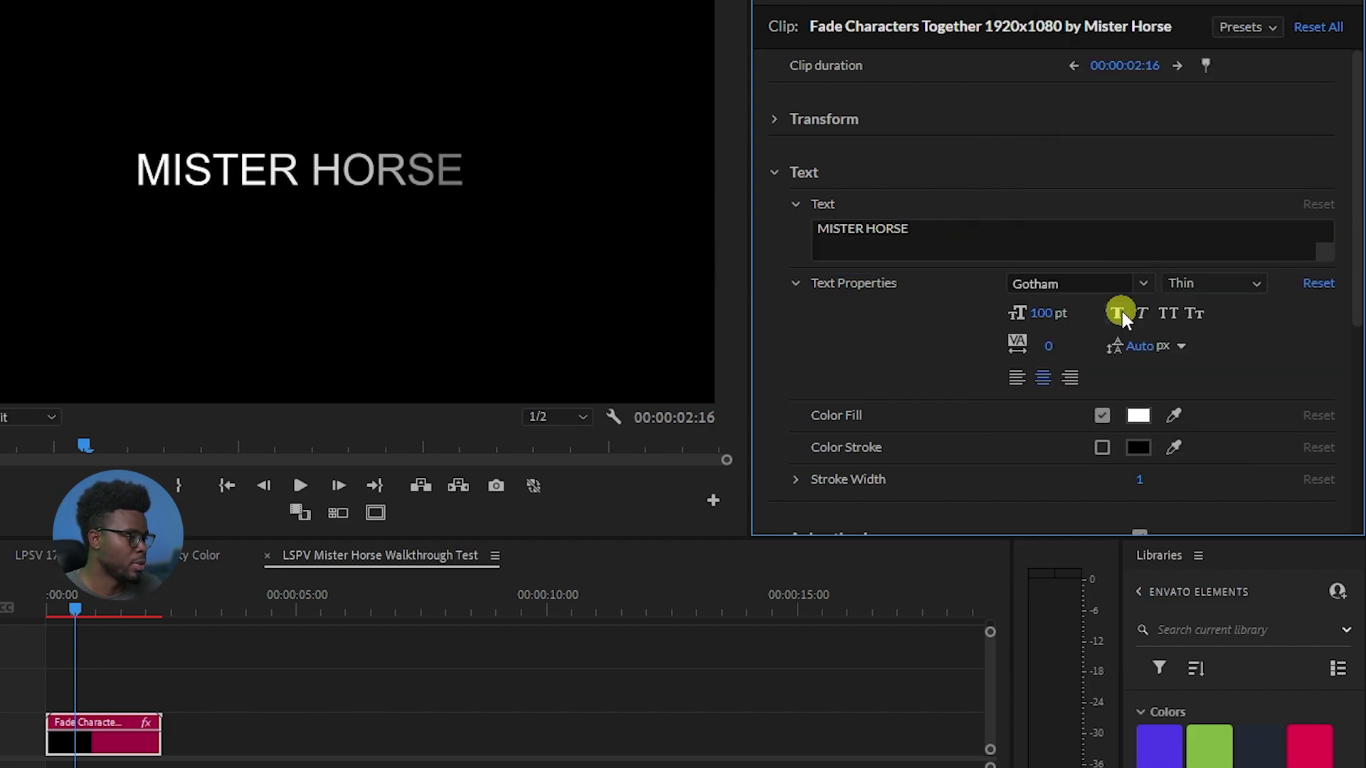
{"action": "left_click", "coordinate": [1216, 283]}
{"action": "left_click", "coordinate": [1203, 257]}
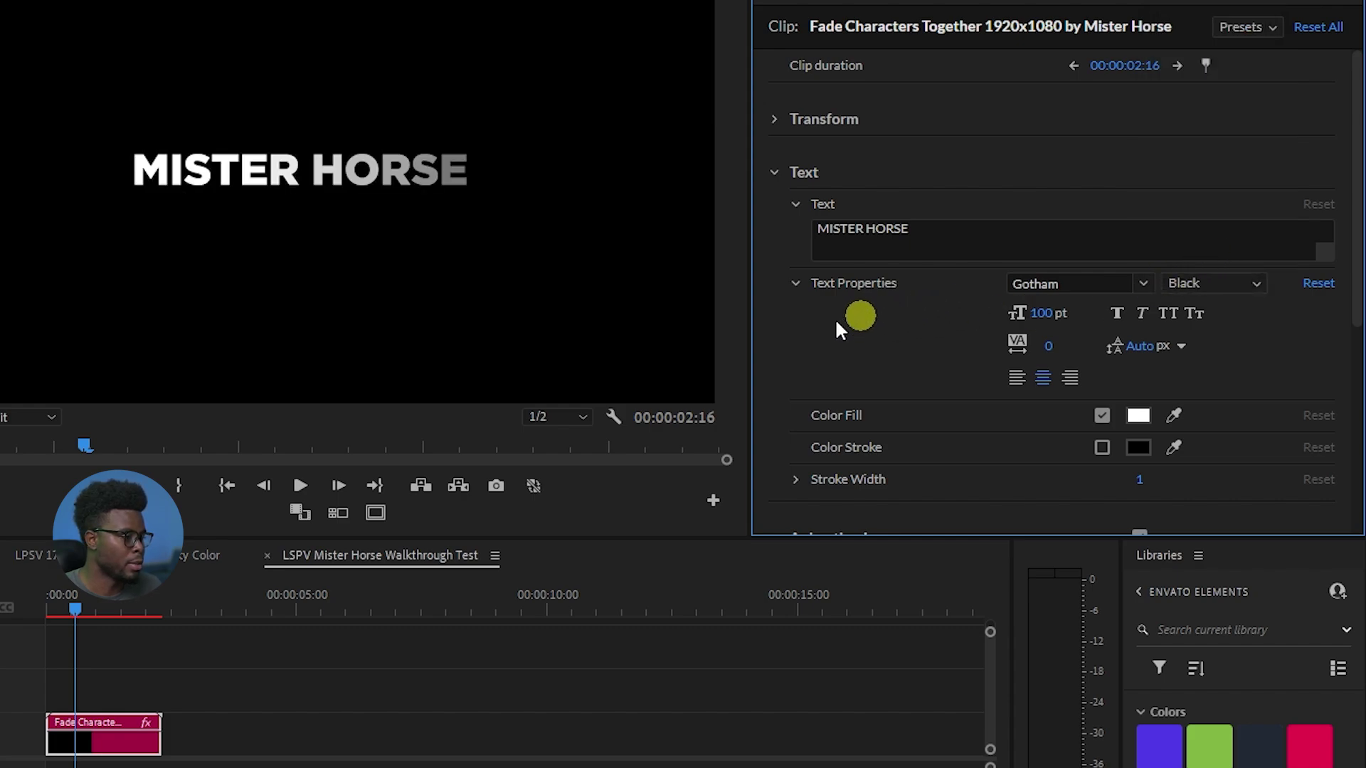
- Change the title's fill colour from white to cyan teal #109aac
{"action": "scroll", "coordinate": [883, 379], "scroll_direction": "down", "scroll_amount": 4}
{"action": "scroll", "coordinate": [882, 375], "scroll_direction": "up", "scroll_amount": 2}
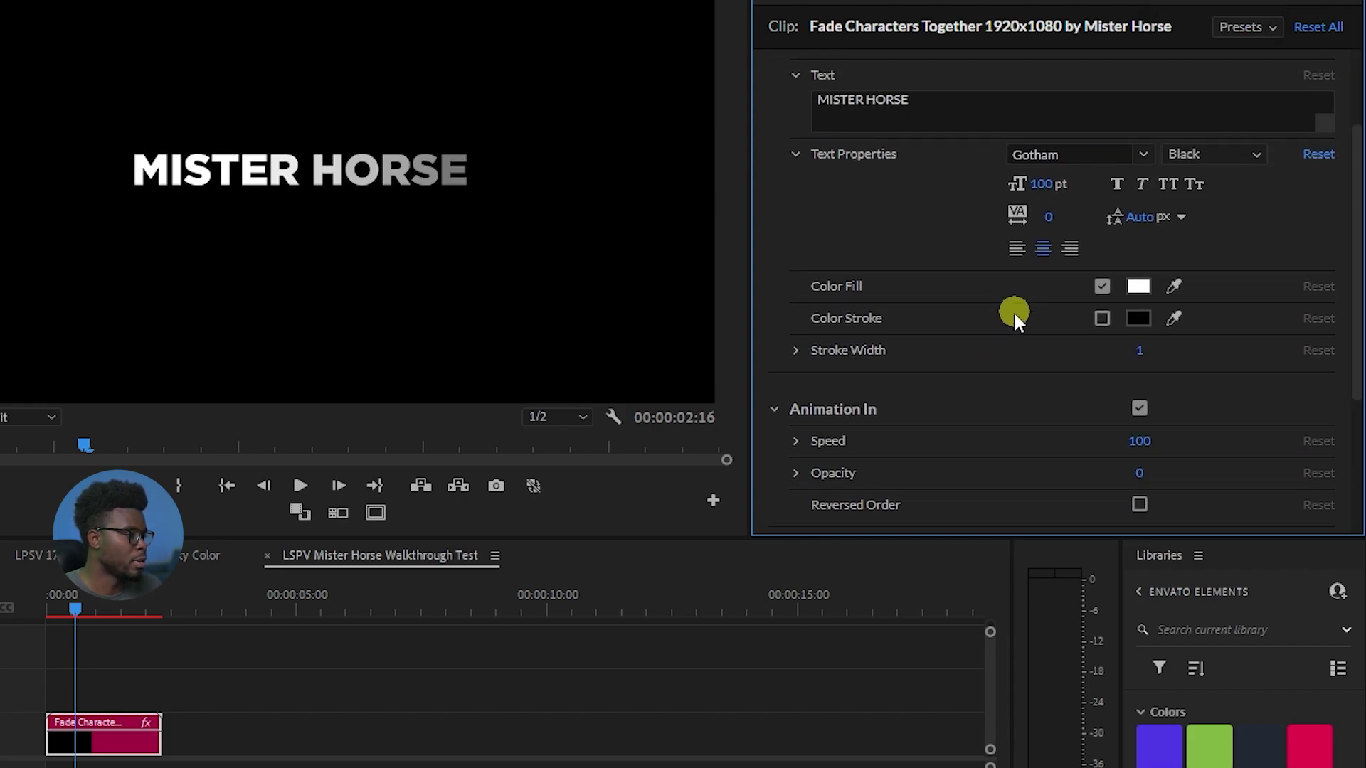
{"action": "left_click", "coordinate": [1138, 309]}
{"action": "left_click", "coordinate": [1146, 222]}
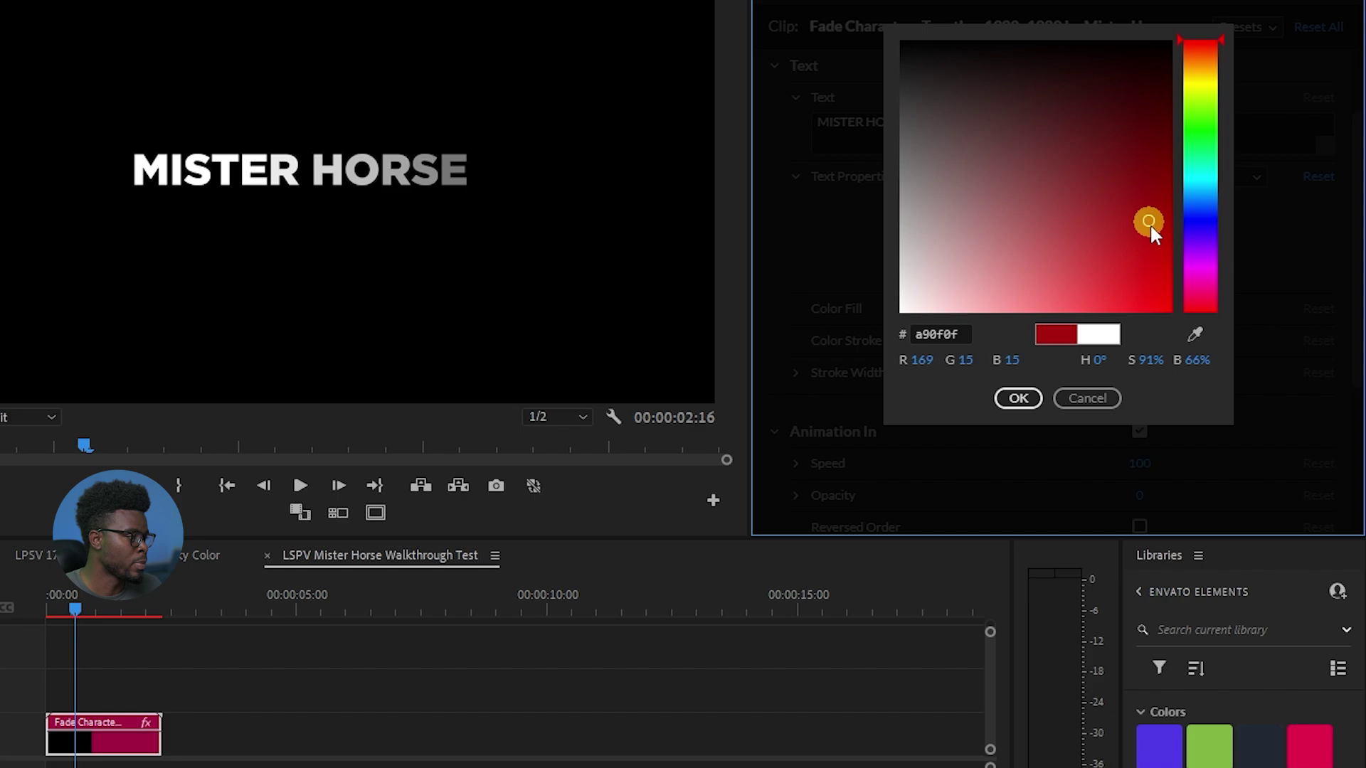
{"action": "left_click_drag", "start_coordinate": [1200, 222], "coordinate": [1196, 187]}
{"action": "left_click_drag", "start_coordinate": [1214, 238], "coordinate": [1207, 182]}
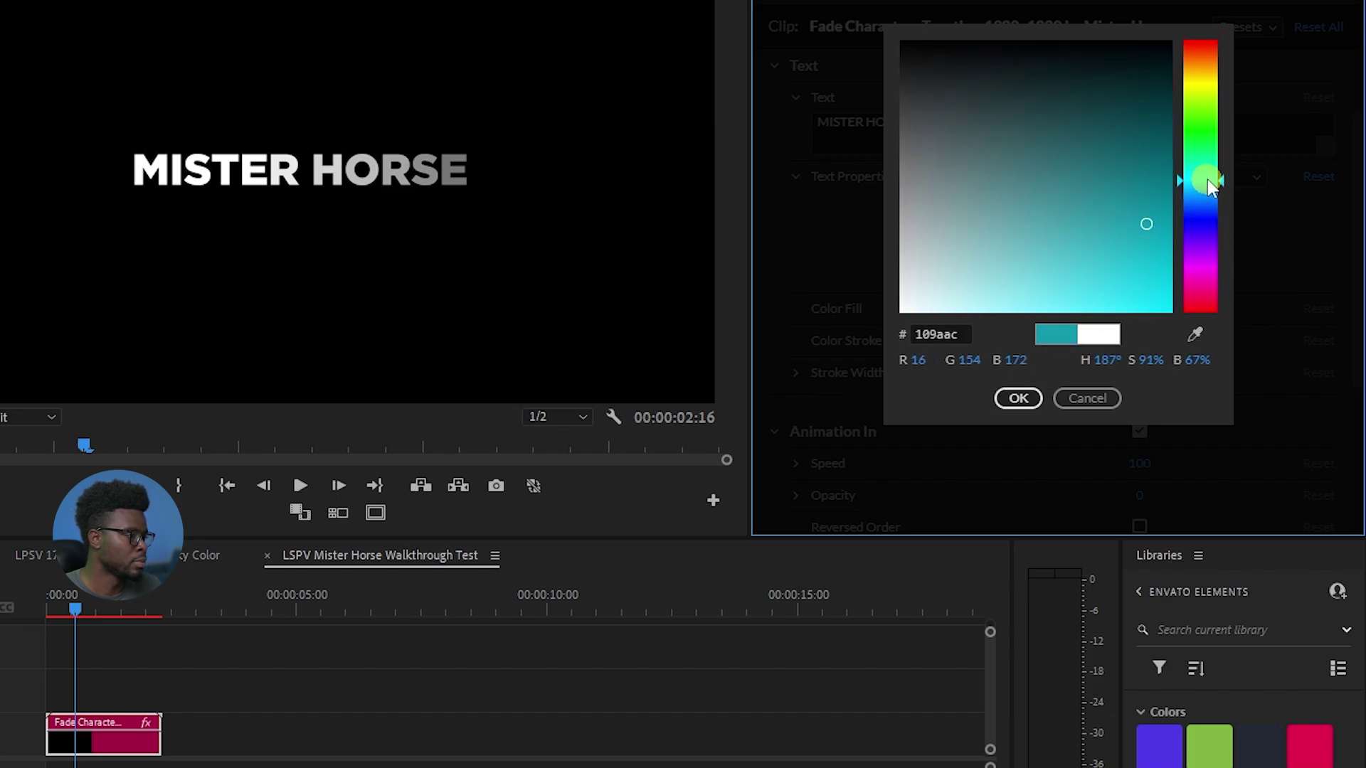
{"action": "left_click", "coordinate": [1146, 280]}
{"action": "left_click", "coordinate": [1021, 398]}
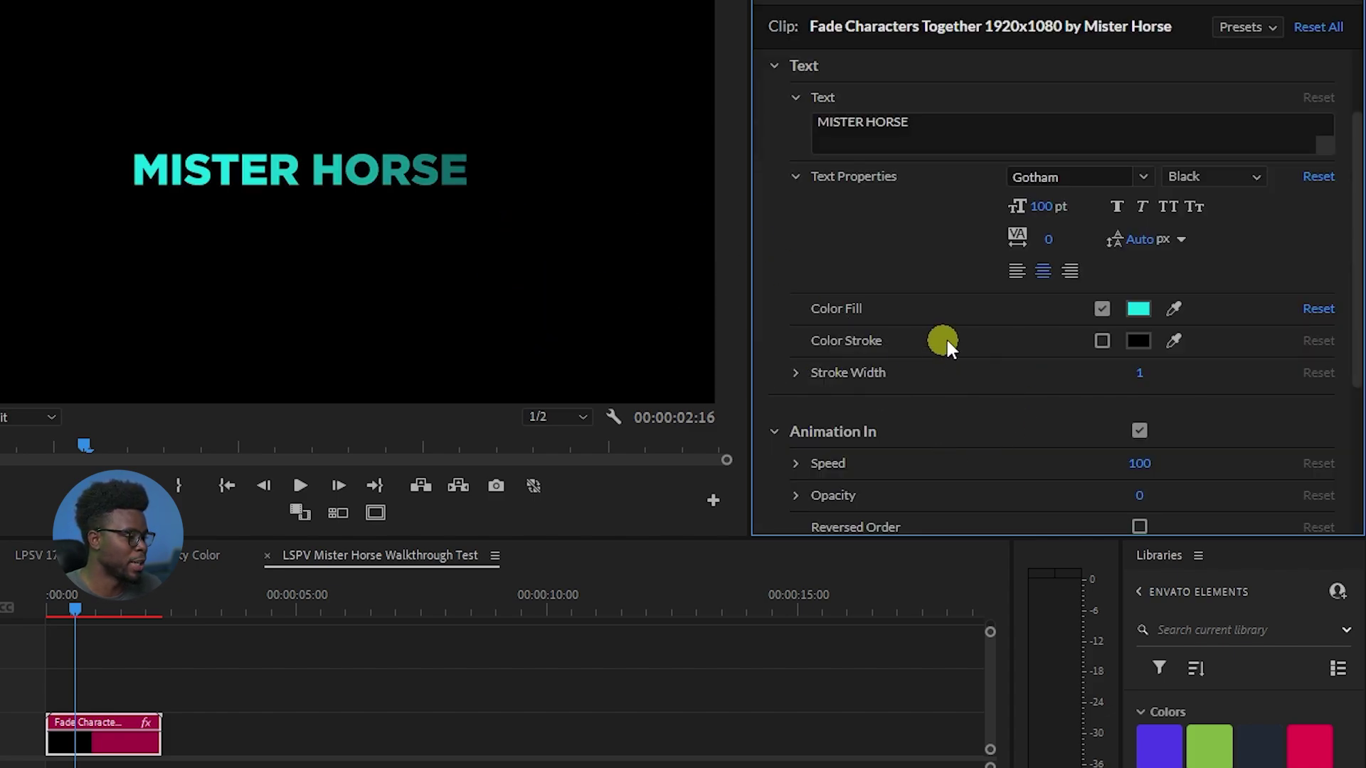
- Enable a white Color Stroke on the title and adjust its stroke width
{"action": "scroll", "coordinate": [966, 198], "scroll_direction": "down", "scroll_amount": 5}
{"action": "scroll", "coordinate": [1049, 239], "scroll_direction": "down", "scroll_amount": 1}
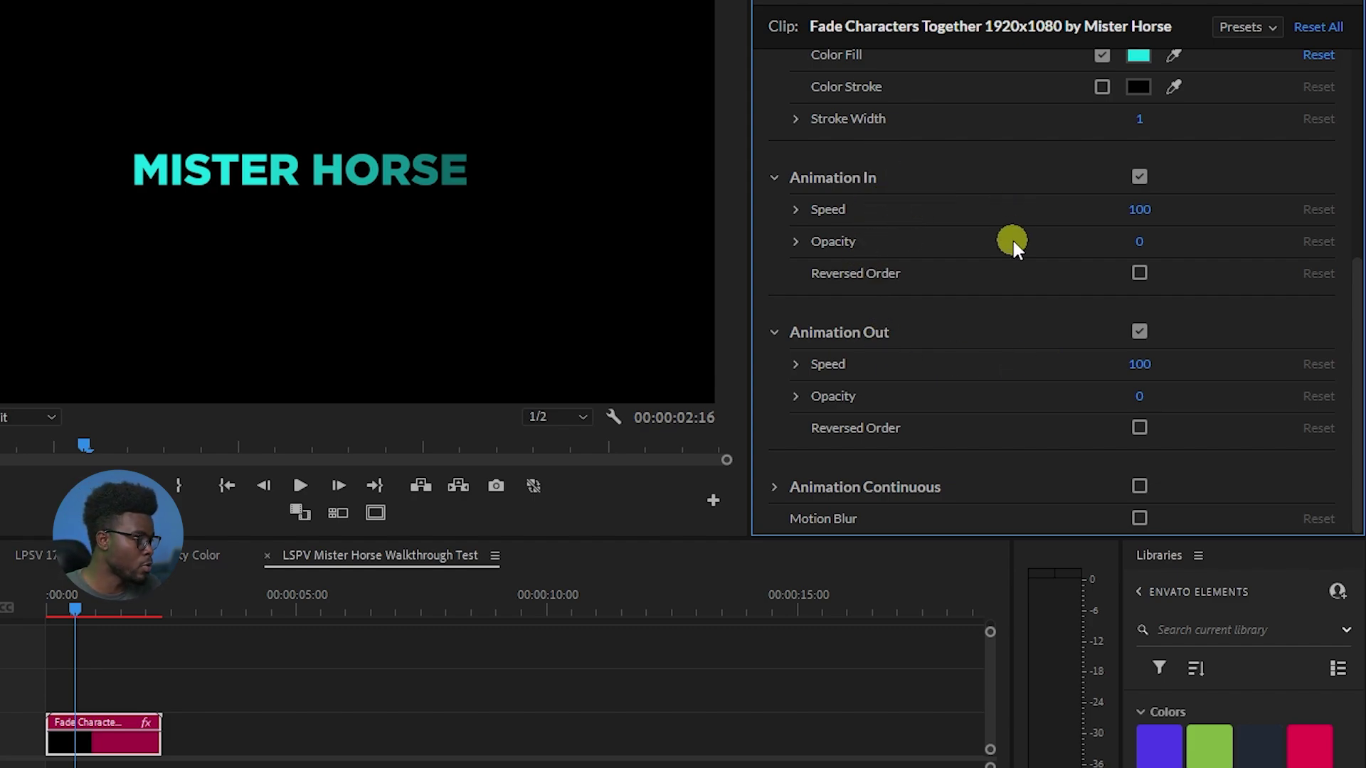
{"action": "scroll", "coordinate": [969, 316], "scroll_direction": "up", "scroll_amount": 5}
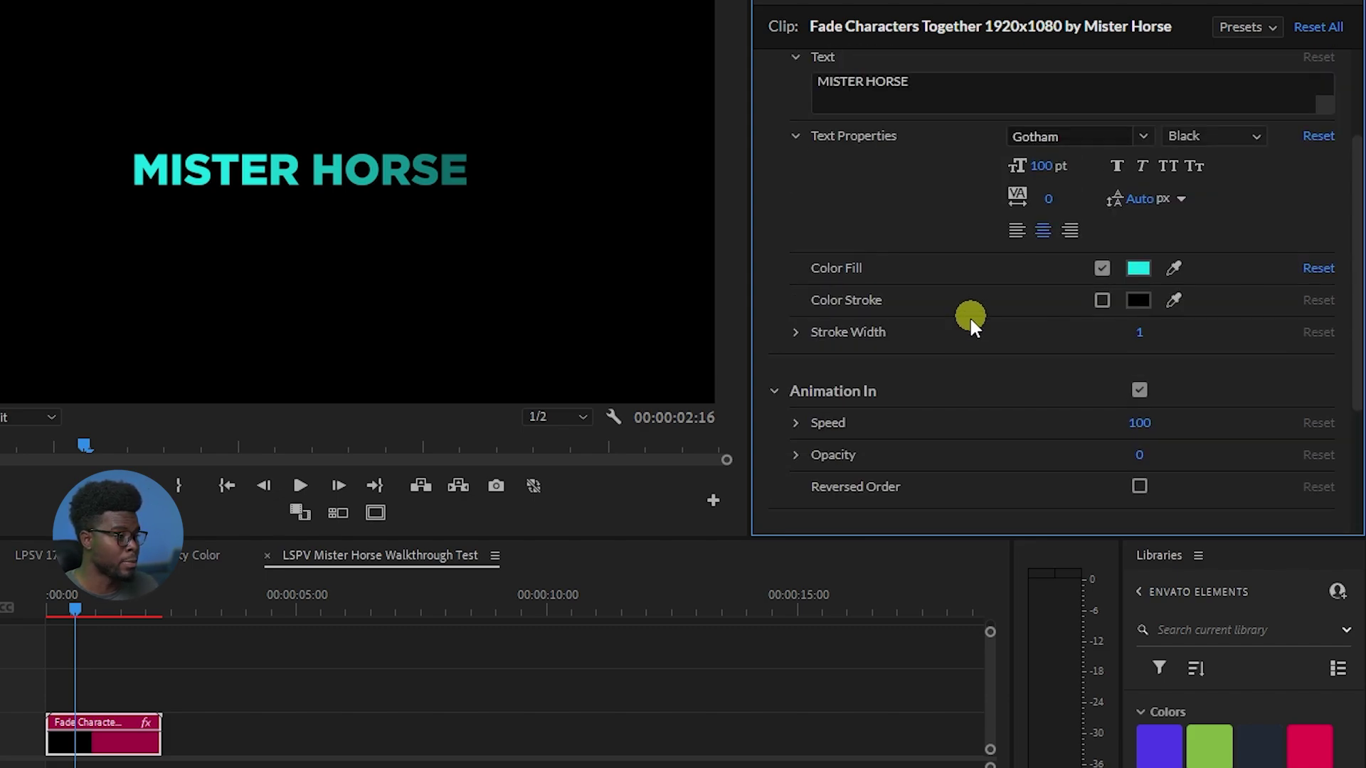
{"action": "left_click", "coordinate": [1101, 299]}
{"action": "left_click", "coordinate": [1138, 299]}
{"action": "left_click_drag", "start_coordinate": [1057, 237], "coordinate": [872, 355]}
{"action": "left_click", "coordinate": [1018, 397]}
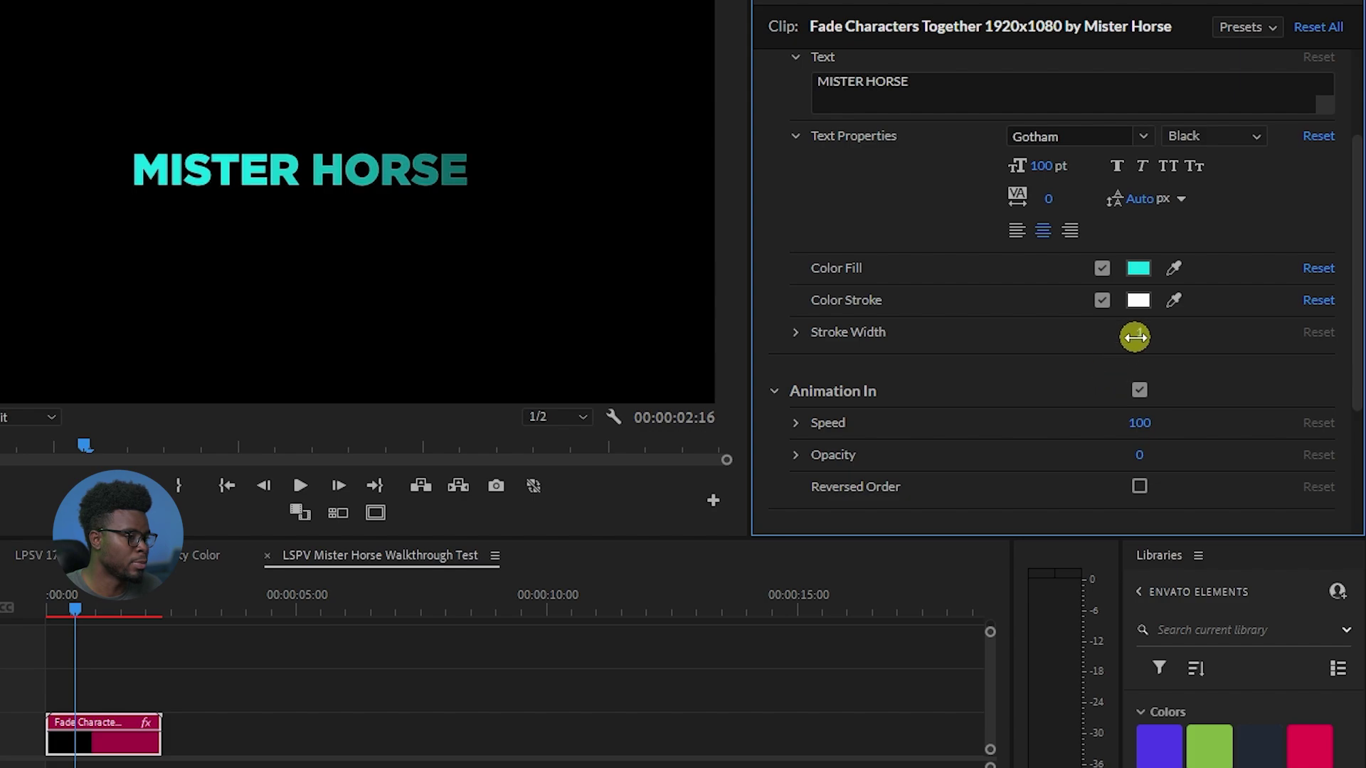
{"action": "left_click_drag", "start_coordinate": [1135, 337], "coordinate": [1131, 335]}
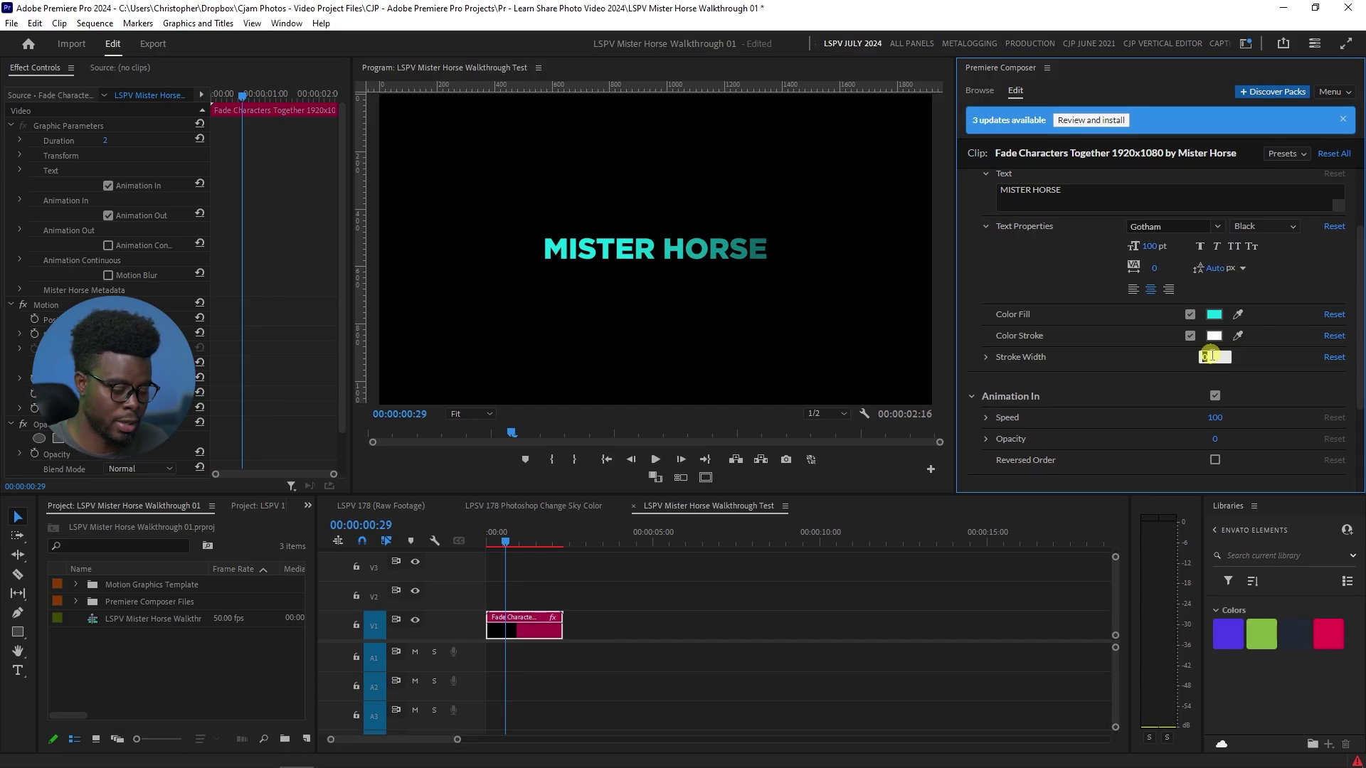
- Return the playhead to the start and play the title once to preview its fade-in
{"action": "scroll", "coordinate": [643, 265], "scroll_direction": "up", "scroll_amount": 5}
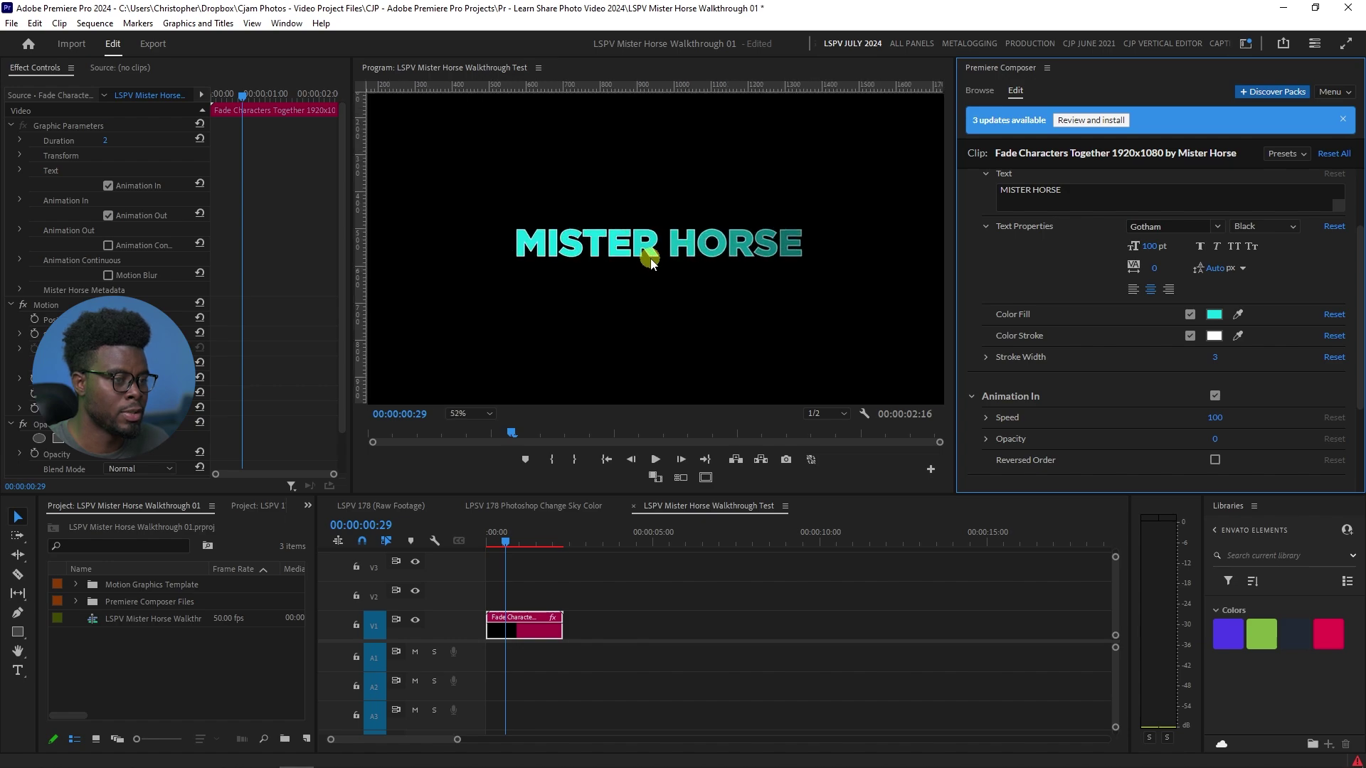
{"action": "left_click_drag", "start_coordinate": [526, 535], "coordinate": [459, 534]}
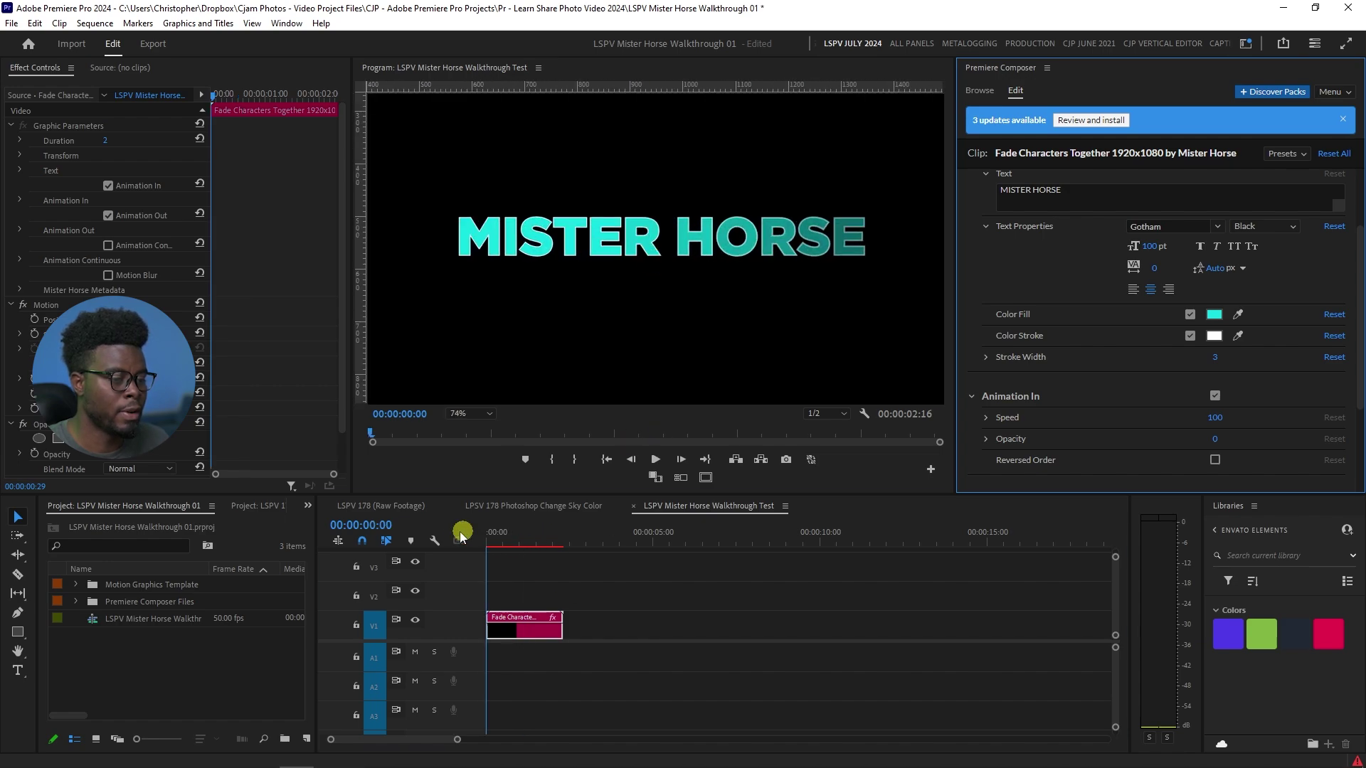
{"action": "left_click", "coordinate": [615, 582]}
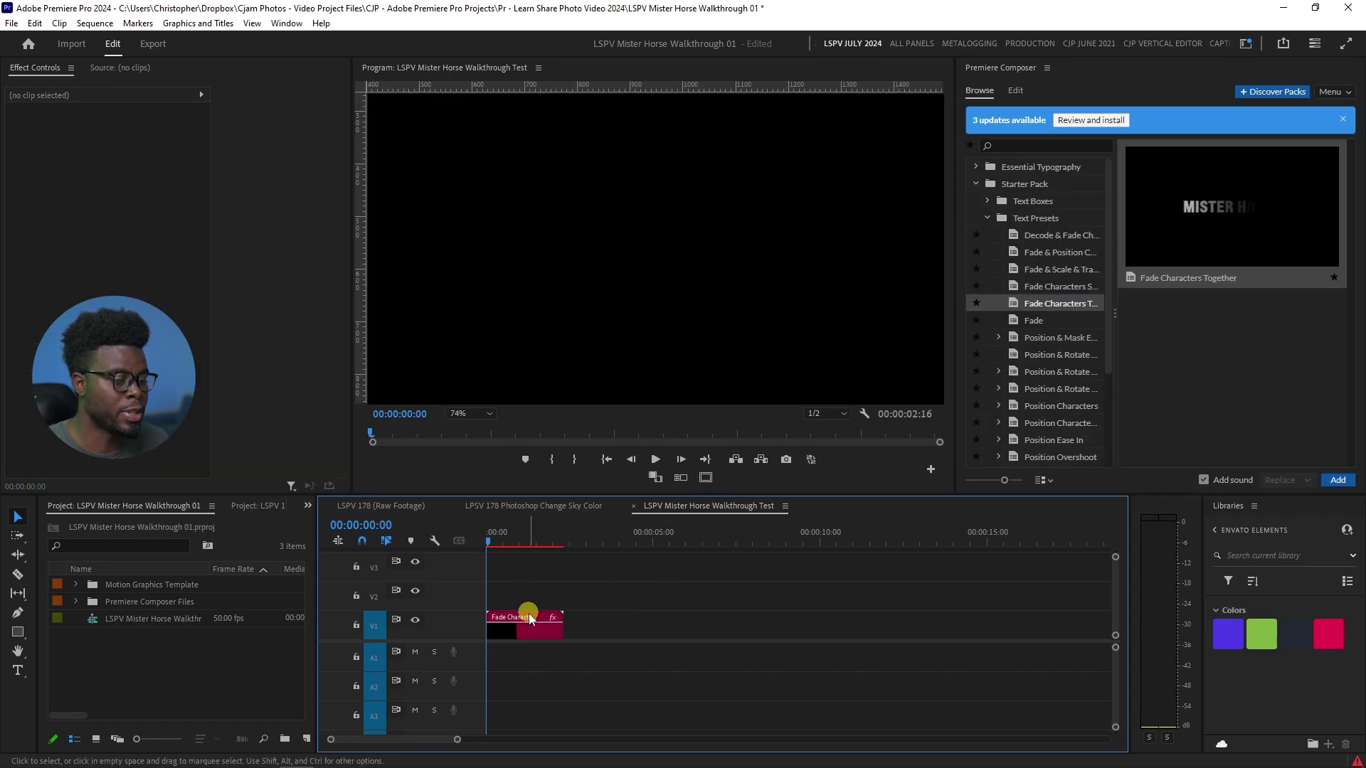
{"action": "key", "text": "space"}
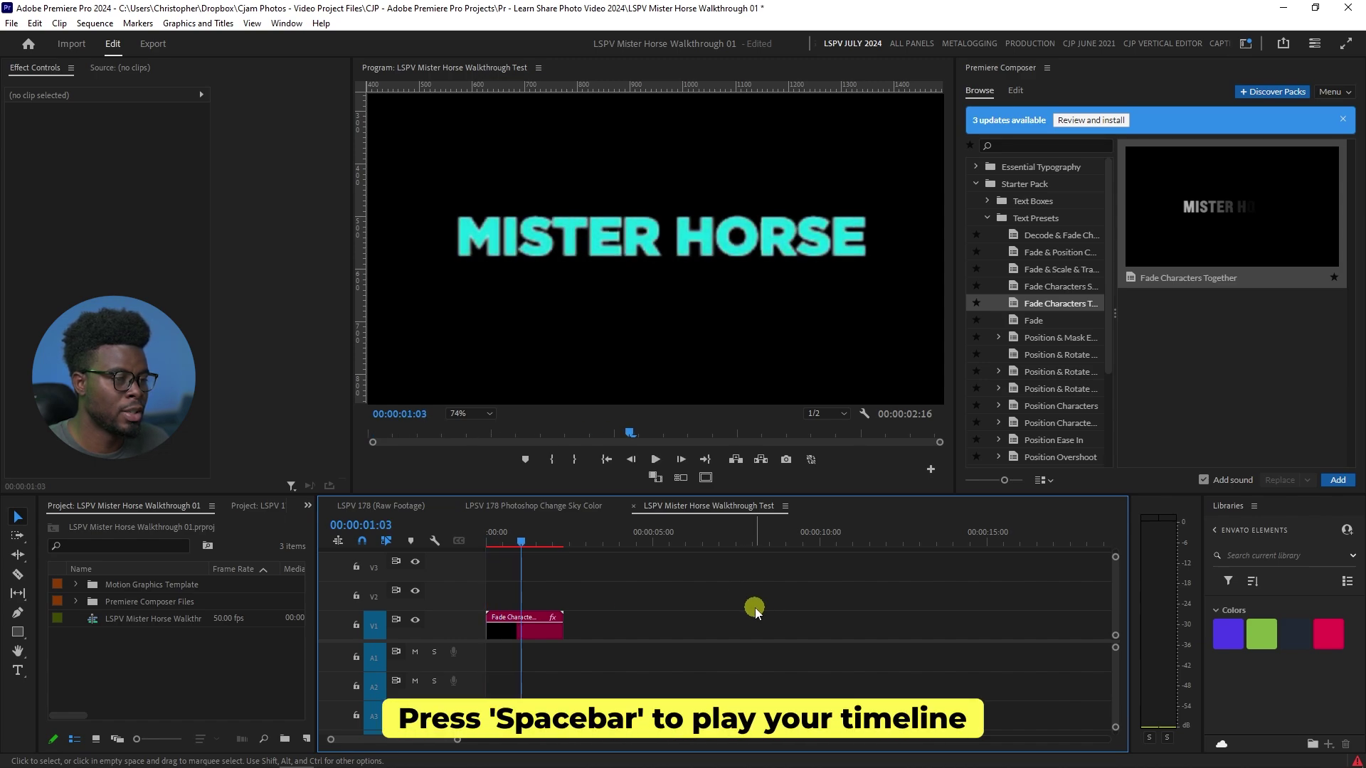
{"action": "key", "text": "space"}
{"action": "key", "text": "space"}
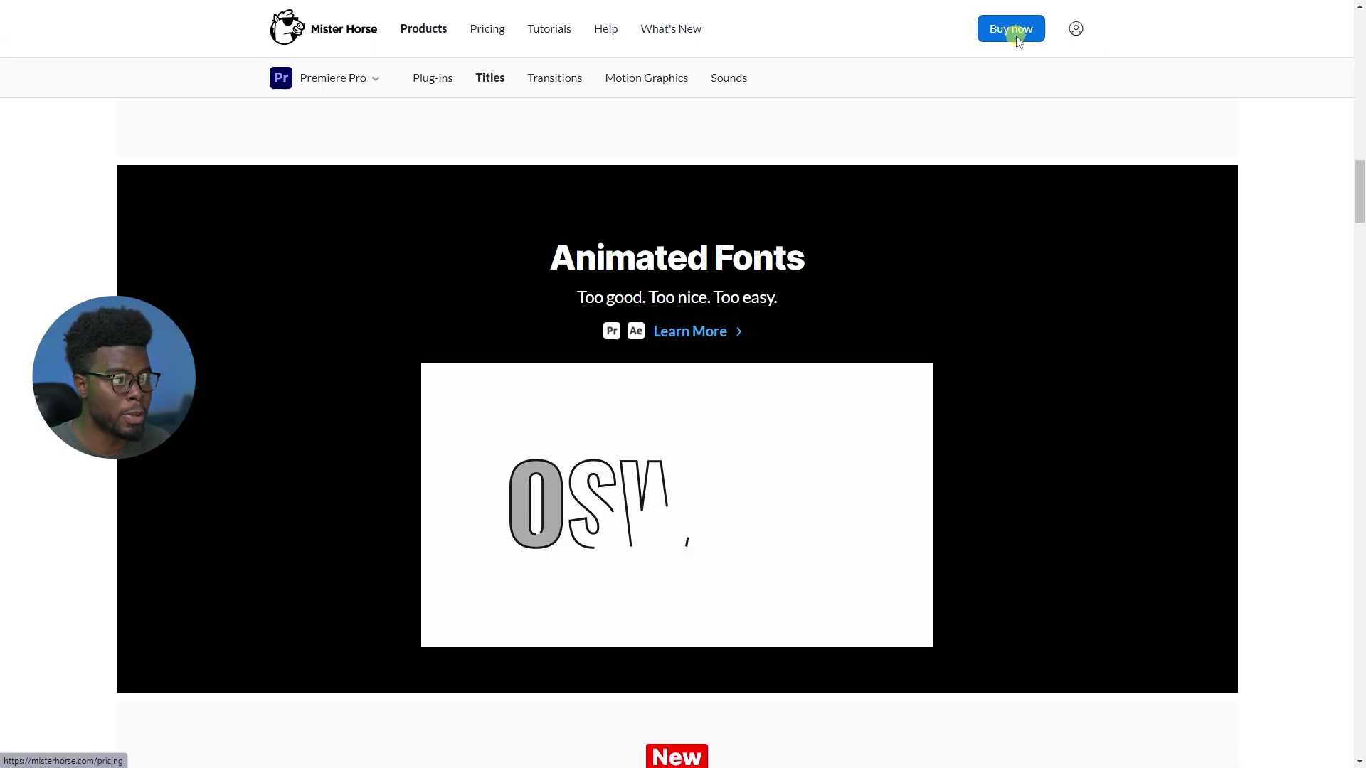
- Go to the Buy now pricing page and scroll to the Free vs Paid comparison table
{"action": "left_click", "coordinate": [971, 71]}
{"action": "scroll", "coordinate": [1307, 311], "scroll_direction": "down", "scroll_amount": 3}
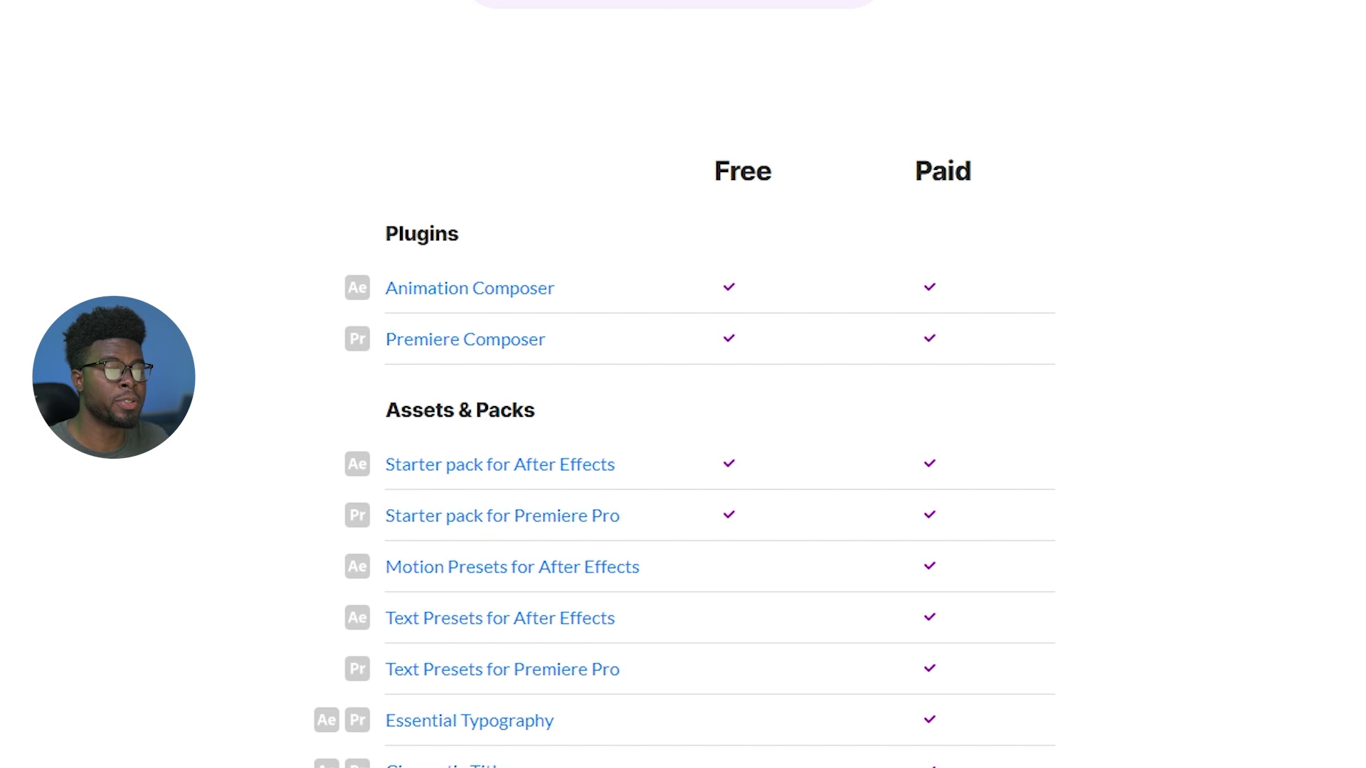
{"action": "scroll", "coordinate": [683, 426], "scroll_direction": "down", "scroll_amount": 2}
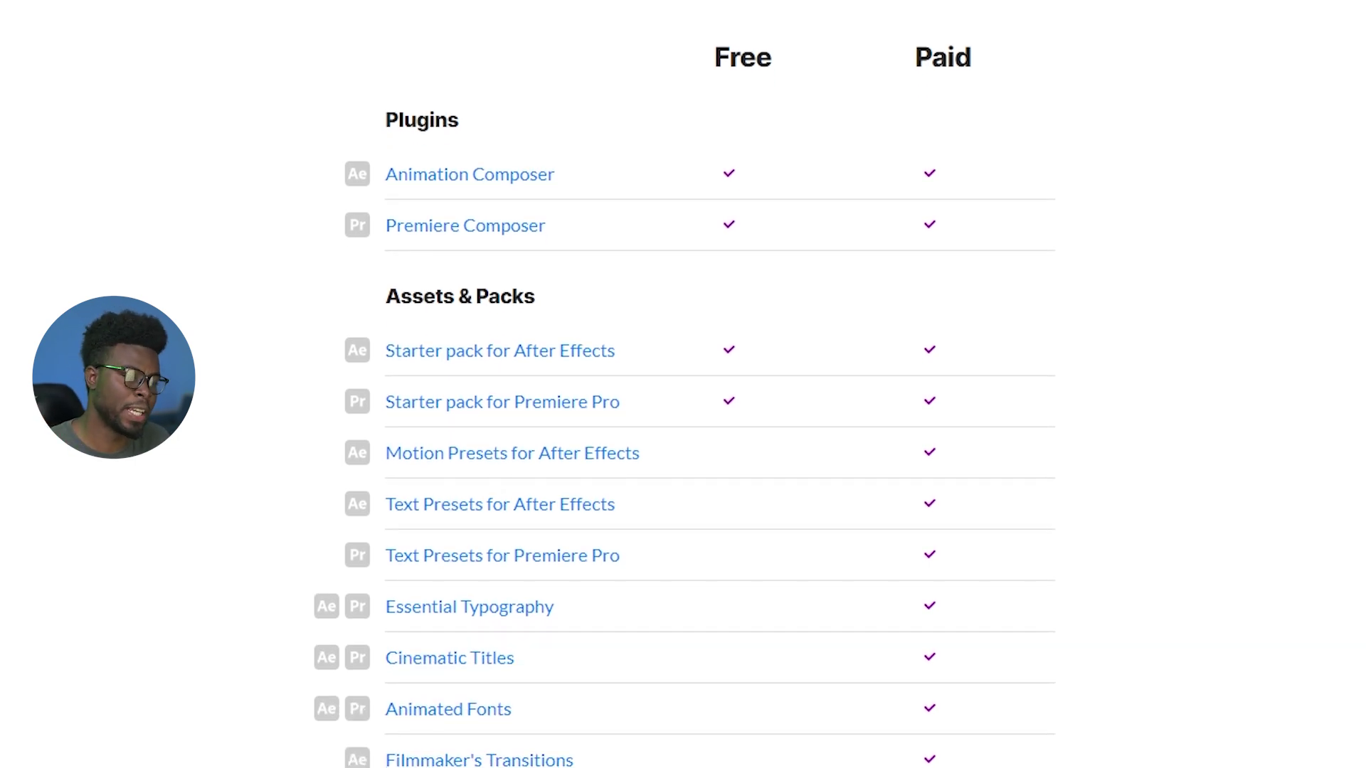
{"action": "scroll", "coordinate": [1143, 190], "scroll_direction": "down", "scroll_amount": 1}
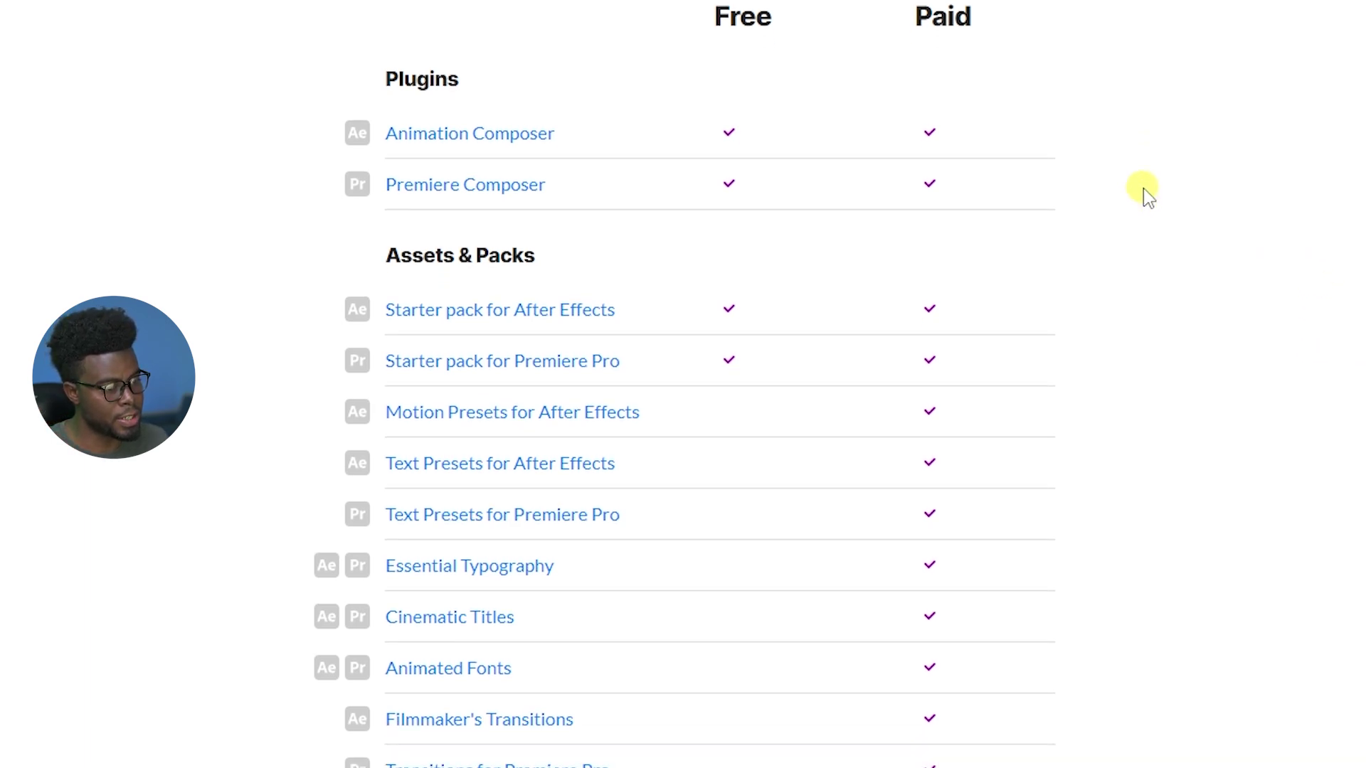
{"action": "scroll", "coordinate": [1156, 242], "scroll_direction": "up", "scroll_amount": 1}
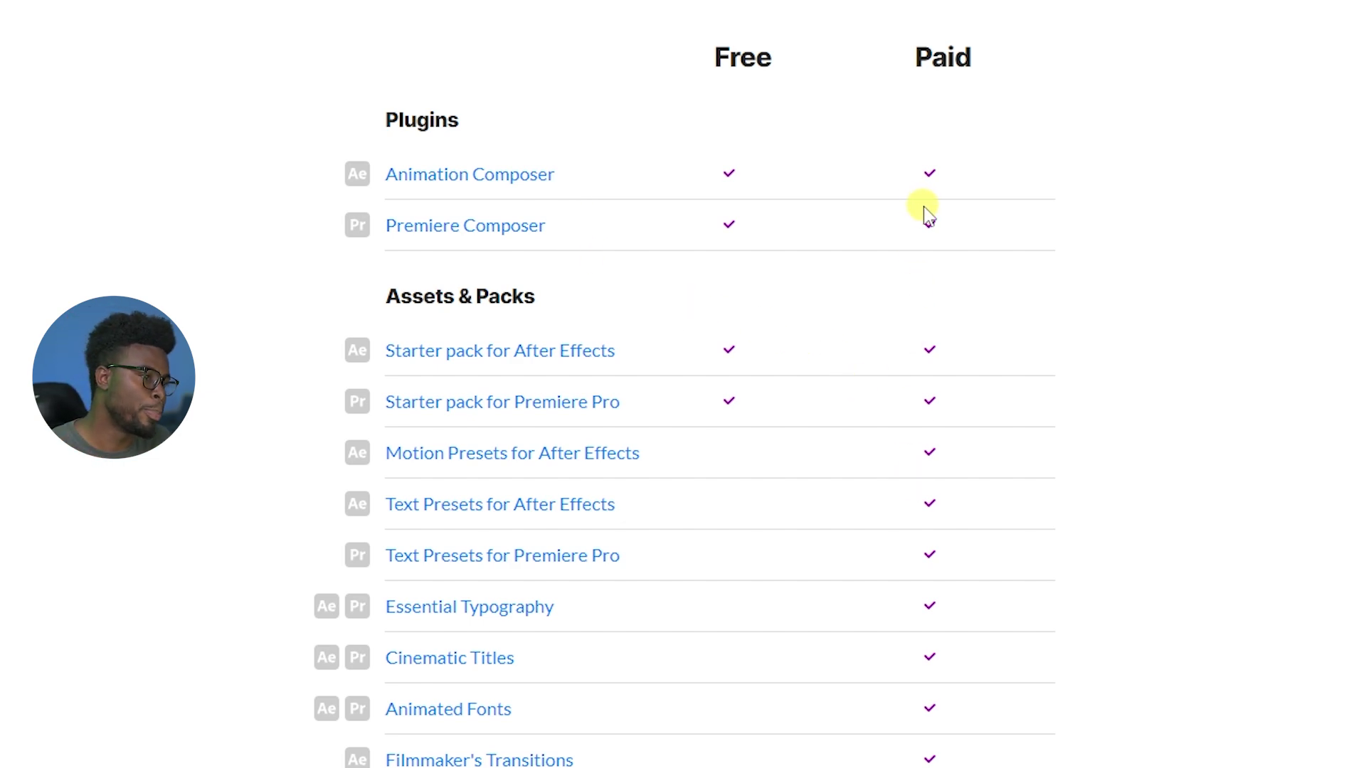
{"action": "scroll", "coordinate": [936, 518], "scroll_direction": "down", "scroll_amount": 8}
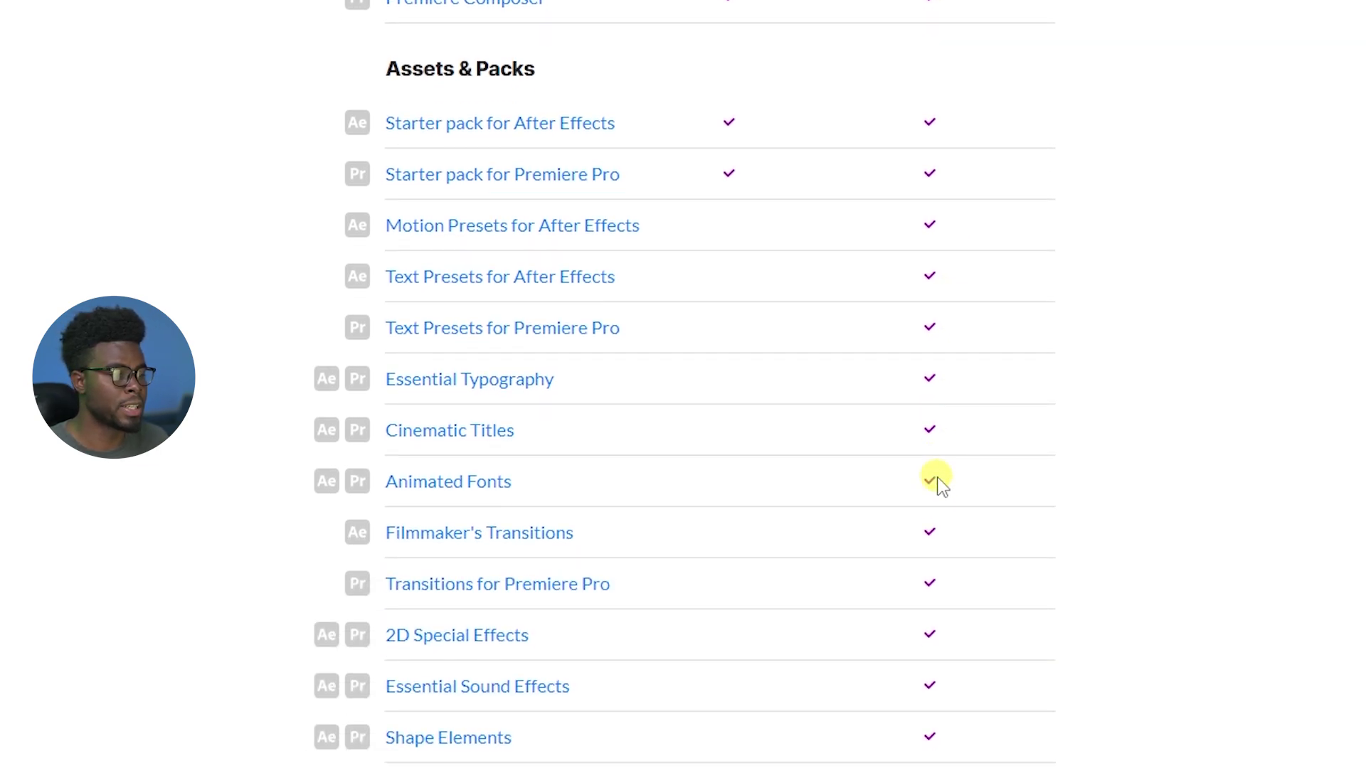
{"action": "scroll", "coordinate": [900, 759], "scroll_direction": "up", "scroll_amount": 2}
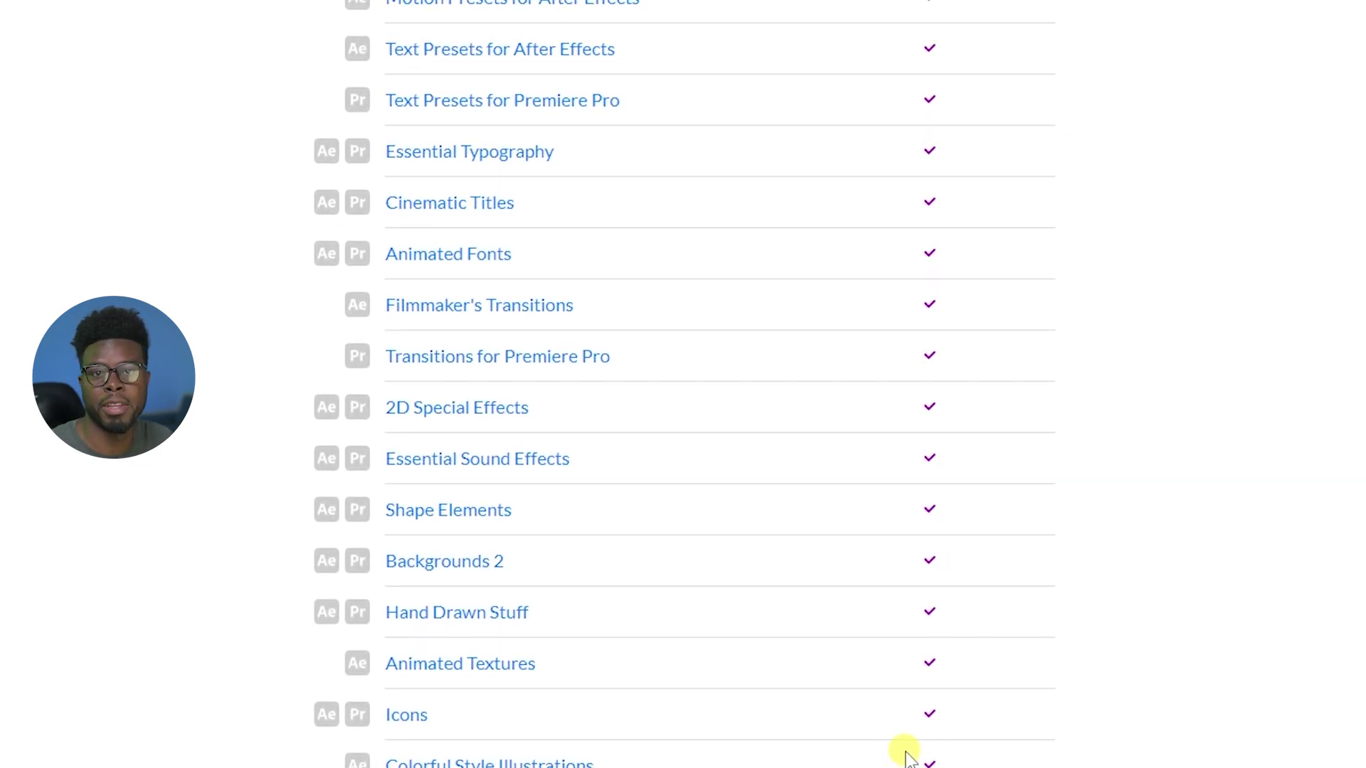